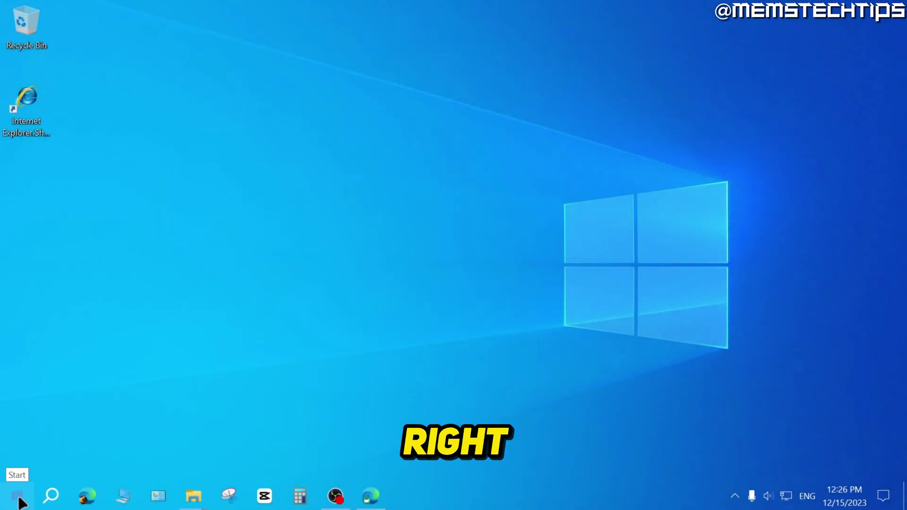
# Open Device Manager from the Start context menu and turn on View > Show hidden devices.
pyautogui.rightClick(18, 504)
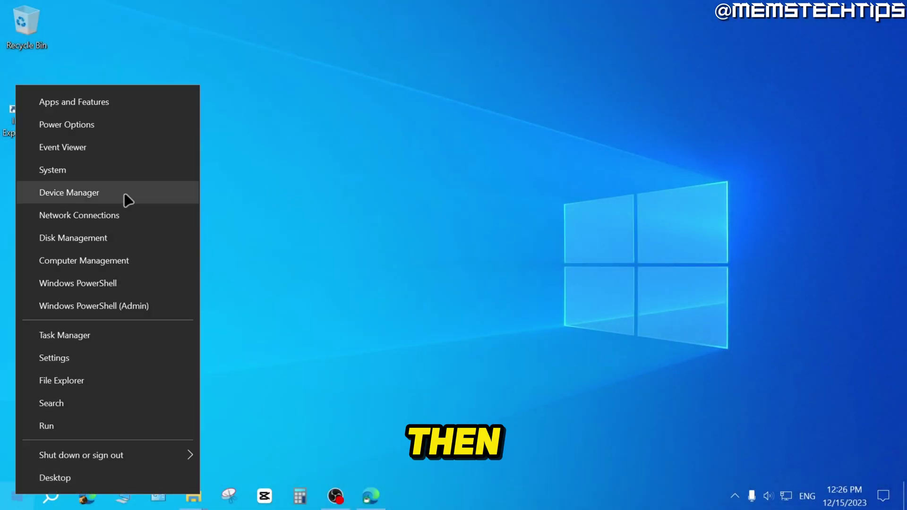
pyautogui.click(104, 195)
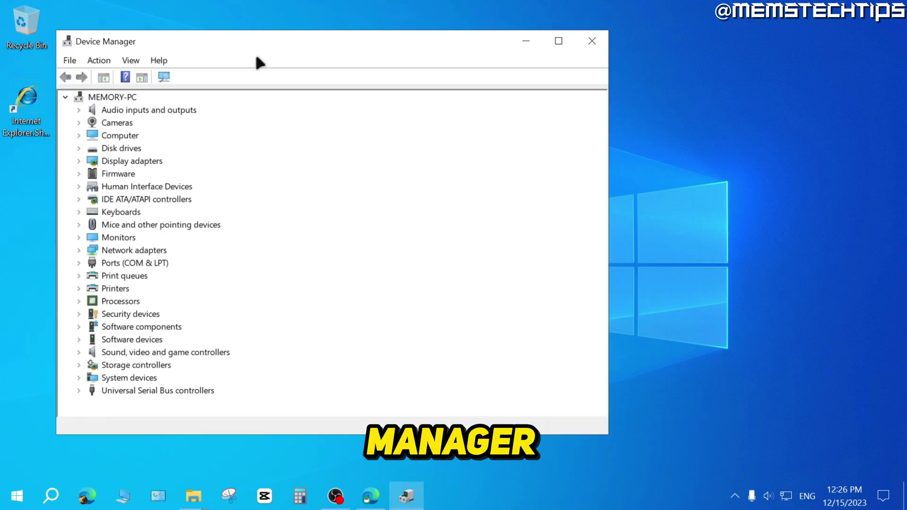
pyautogui.moveTo(296, 45); pyautogui.dragTo(415, 62)
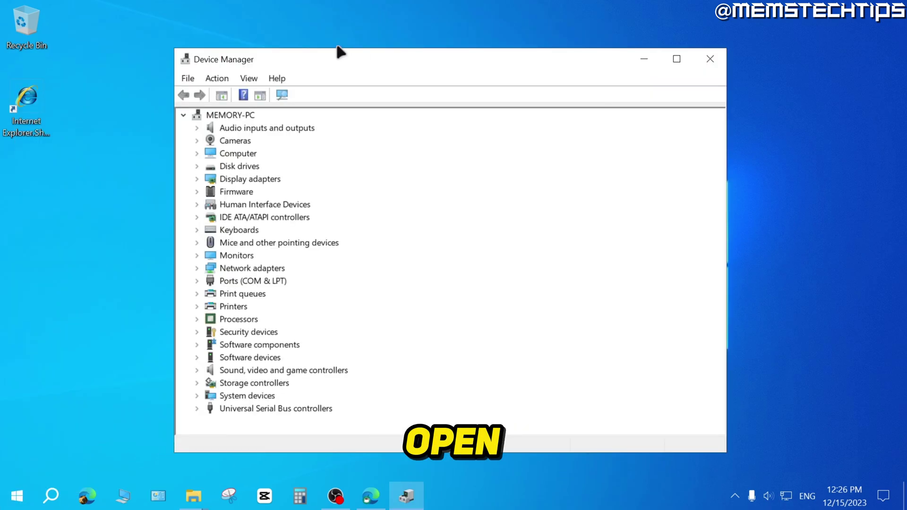
pyautogui.click(249, 79)
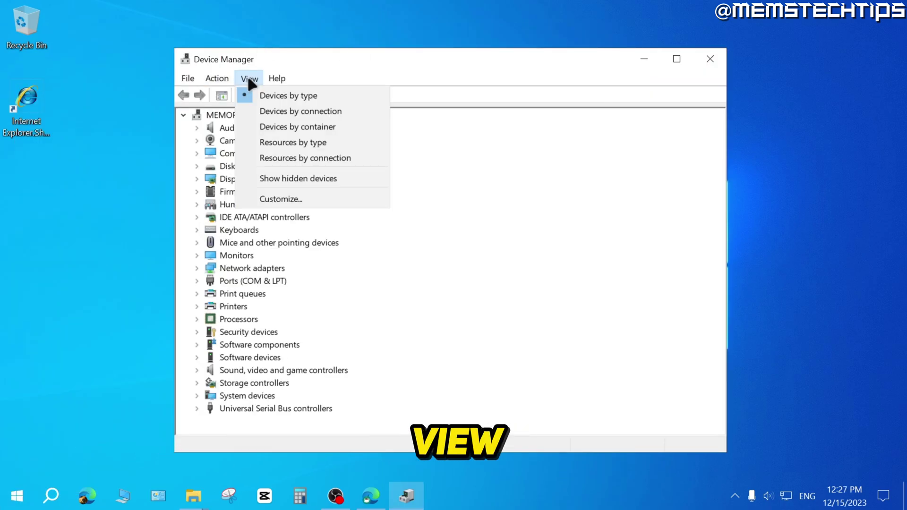
pyautogui.click(276, 179)
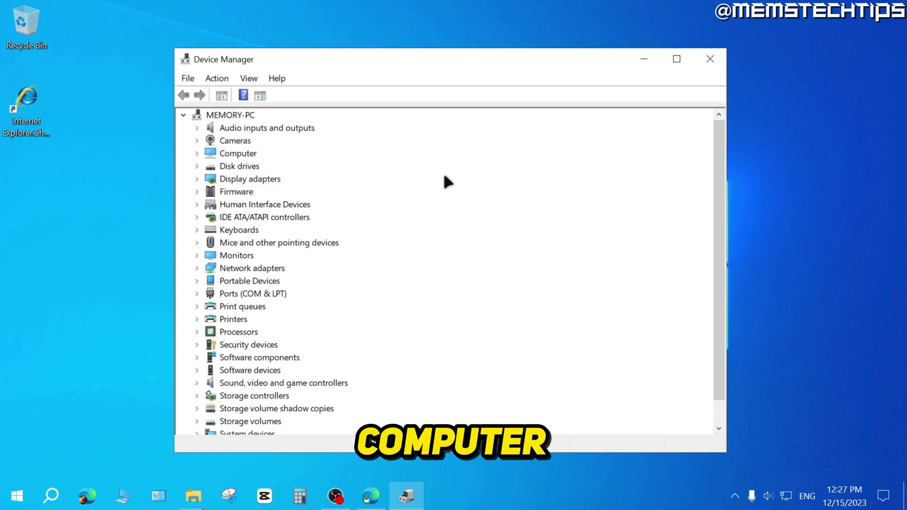
# Scroll down and expand the Sound, video and game controllers category.
pyautogui.scroll(-1, 443, 177)
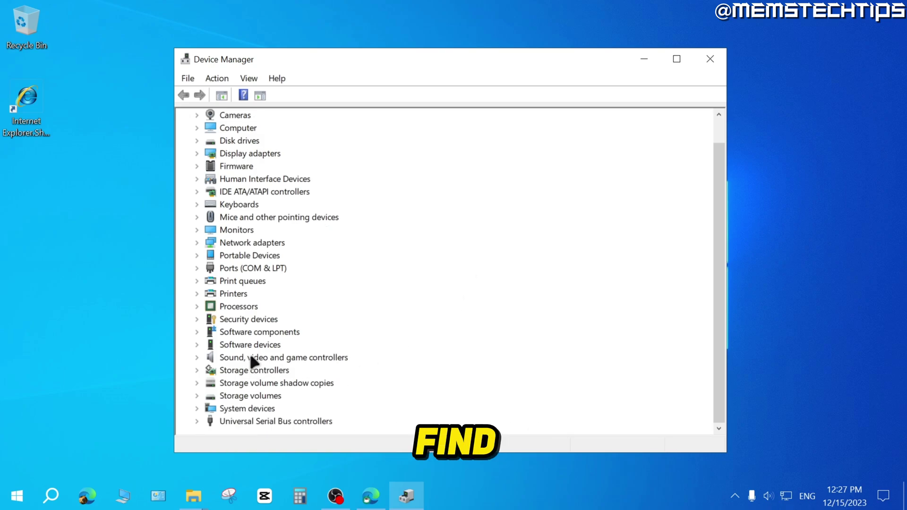
pyautogui.click(303, 360)
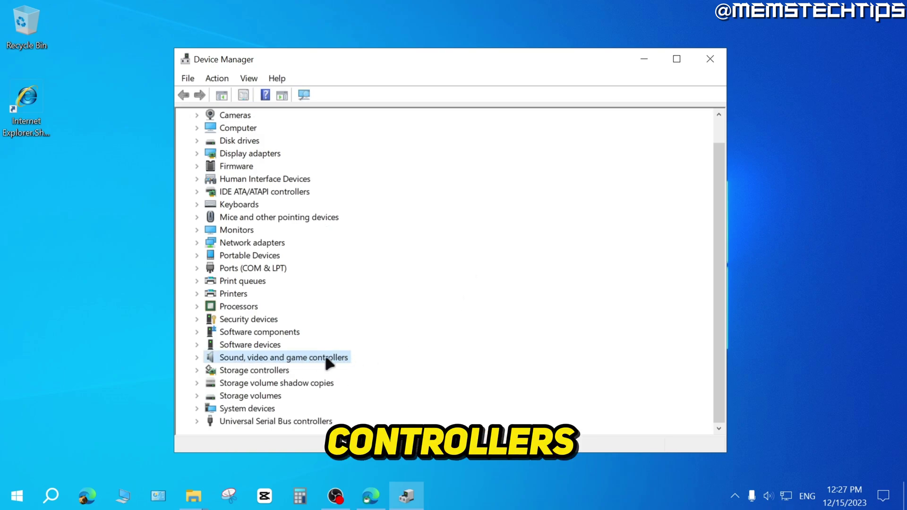
pyautogui.doubleClick(253, 359)
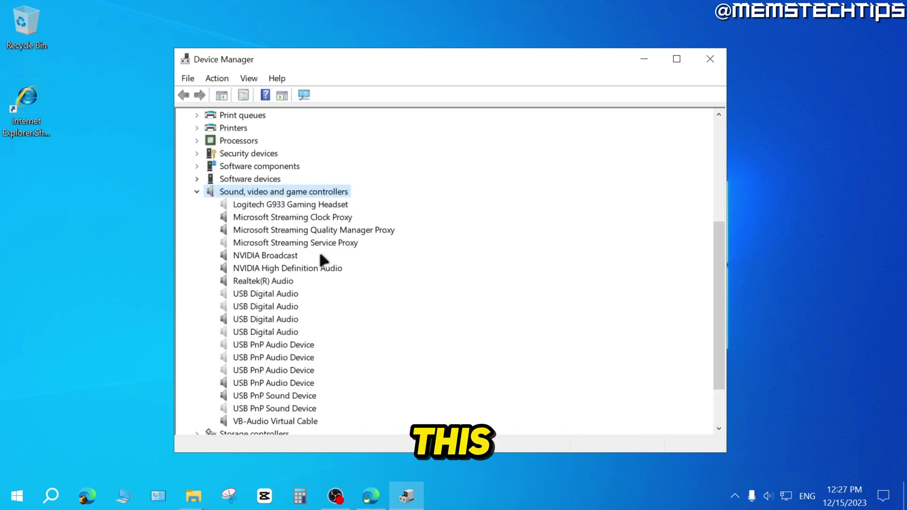
# Inspect the Logitech G933, Realtek(R) Audio, NVIDIA High Definition Audio and USB PnP audio entries.
pyautogui.click(248, 205)
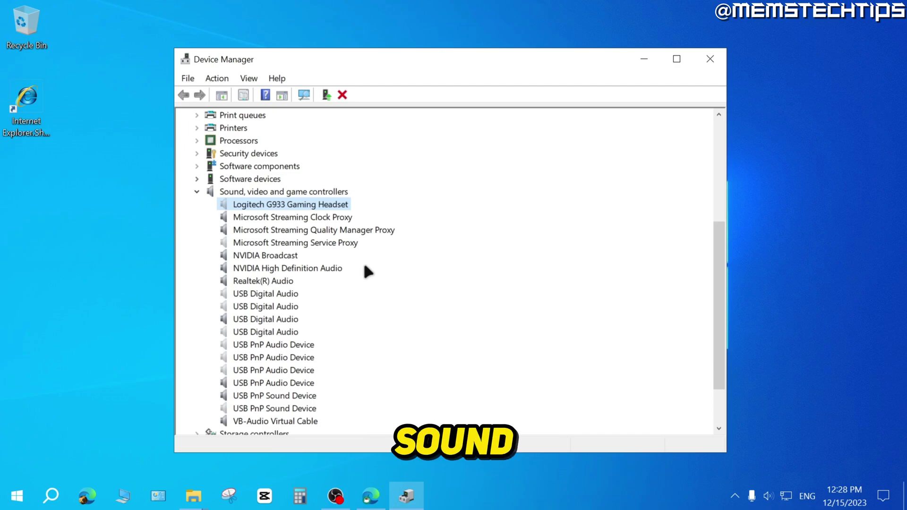
pyautogui.click(249, 284)
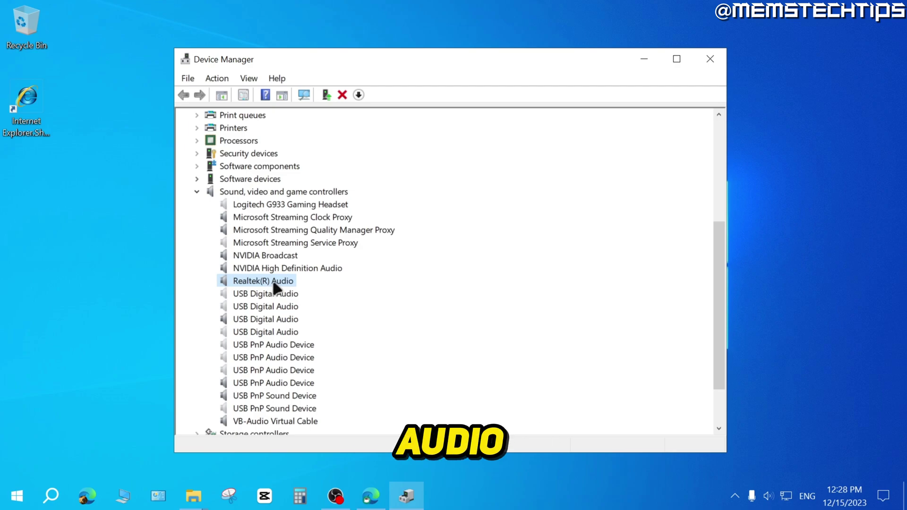
pyautogui.click(264, 268)
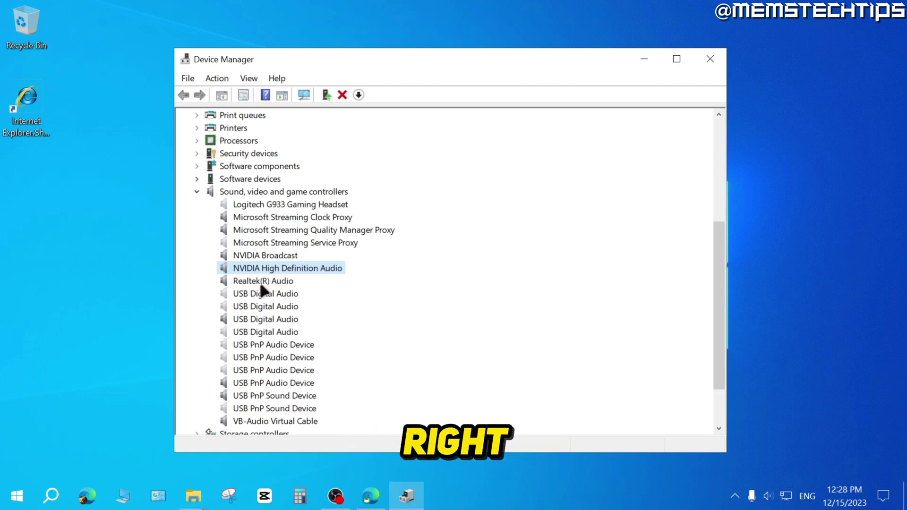
pyautogui.click(275, 281)
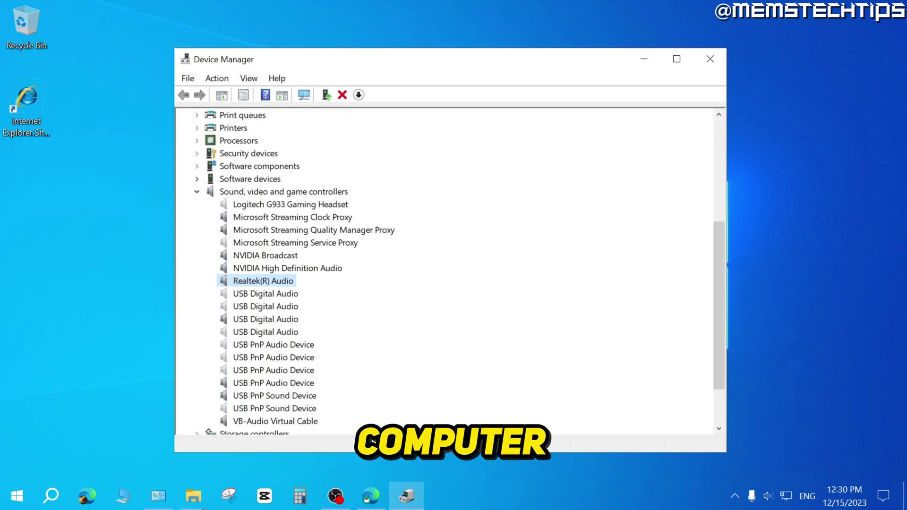
pyautogui.click(305, 385)
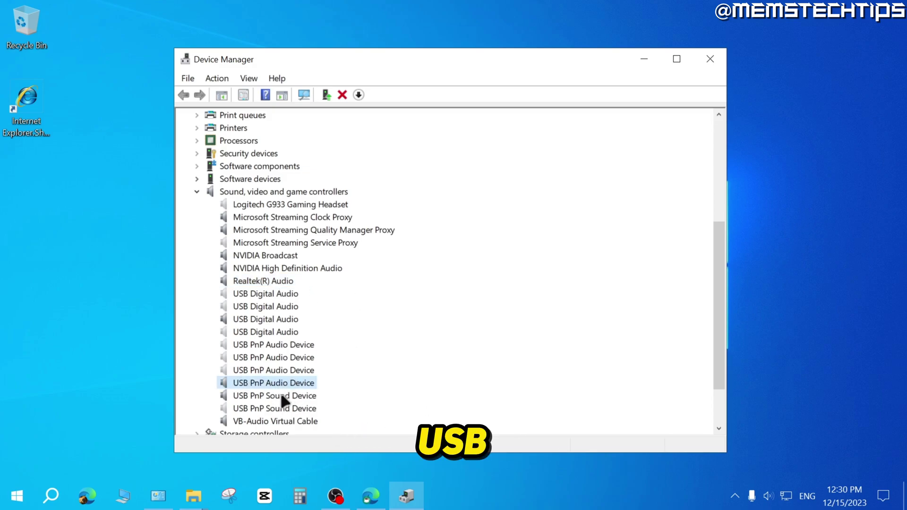
pyautogui.click(280, 397)
pyautogui.click(307, 386)
pyautogui.click(283, 282)
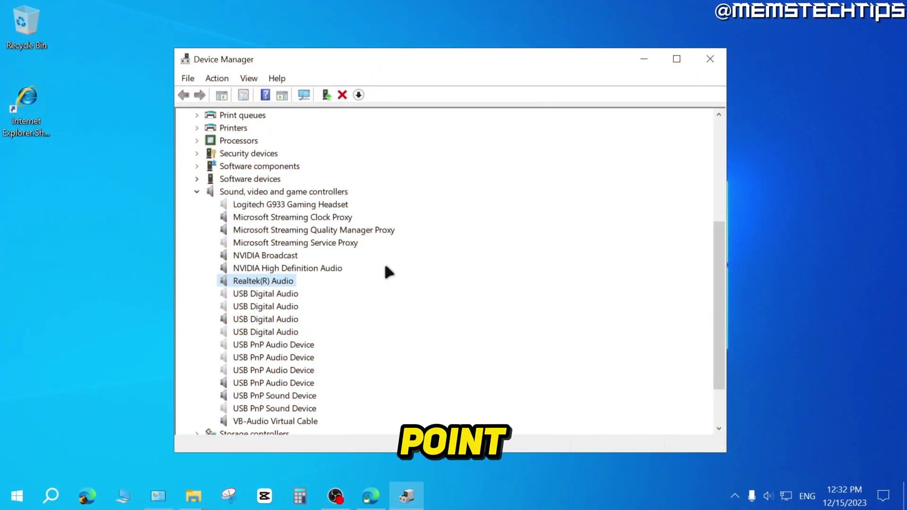
pyautogui.click(250, 204)
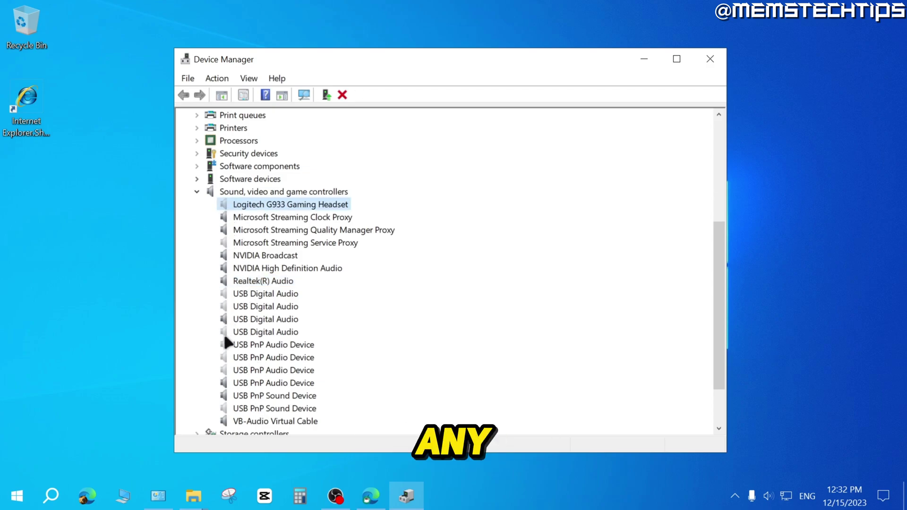
pyautogui.rightClick(275, 281)
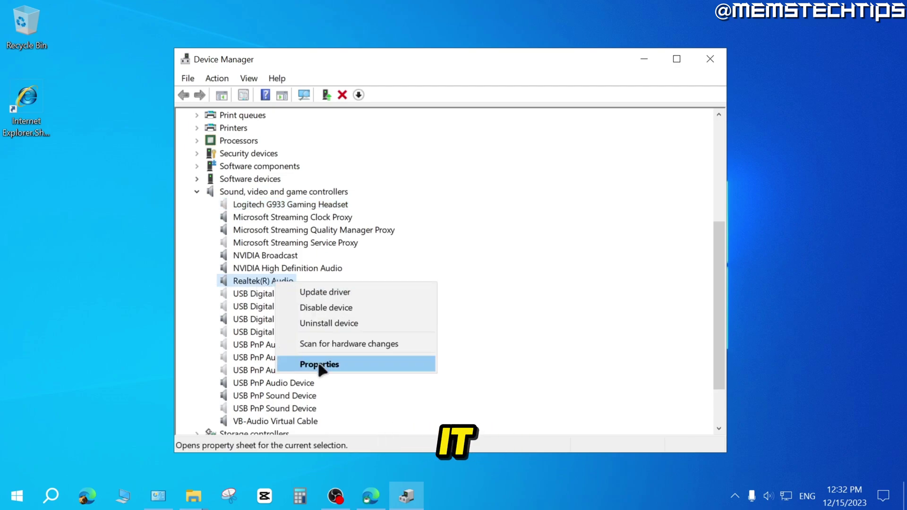
pyautogui.click(351, 366)
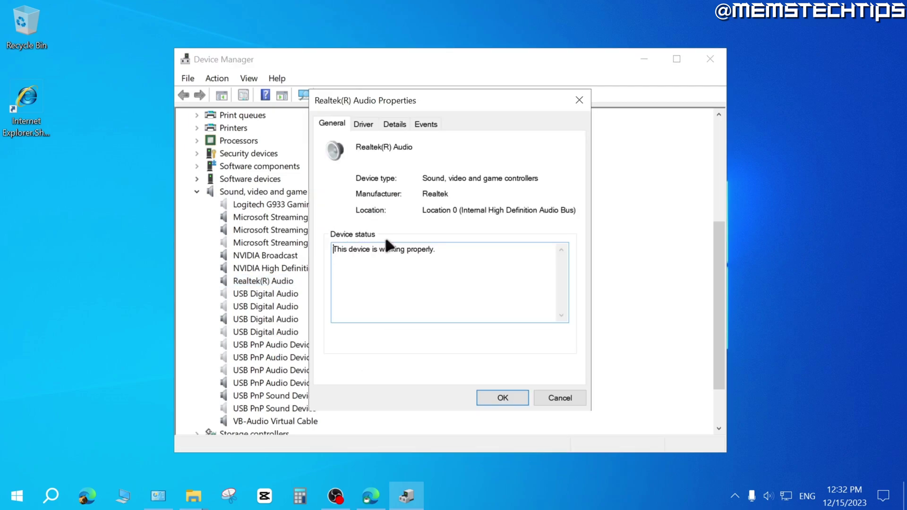
pyautogui.moveTo(439, 249); pyautogui.dragTo(333, 249)
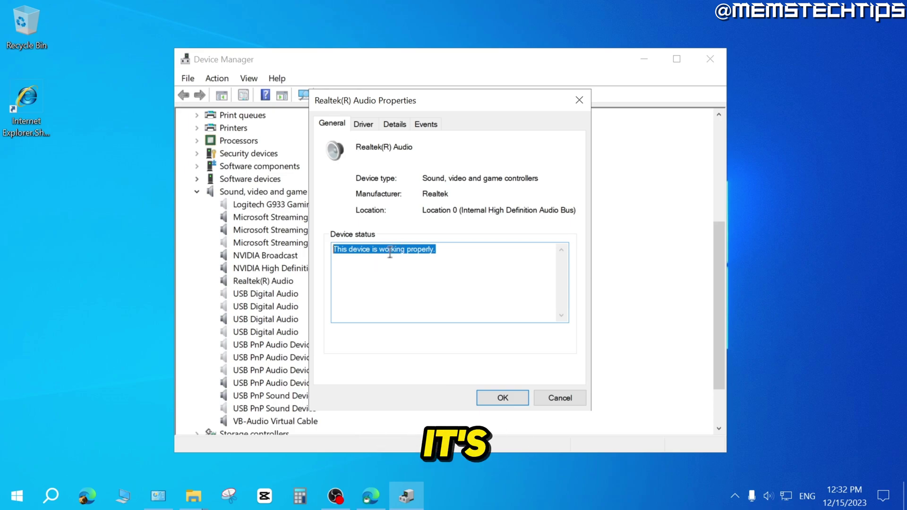
pyautogui.click(365, 125)
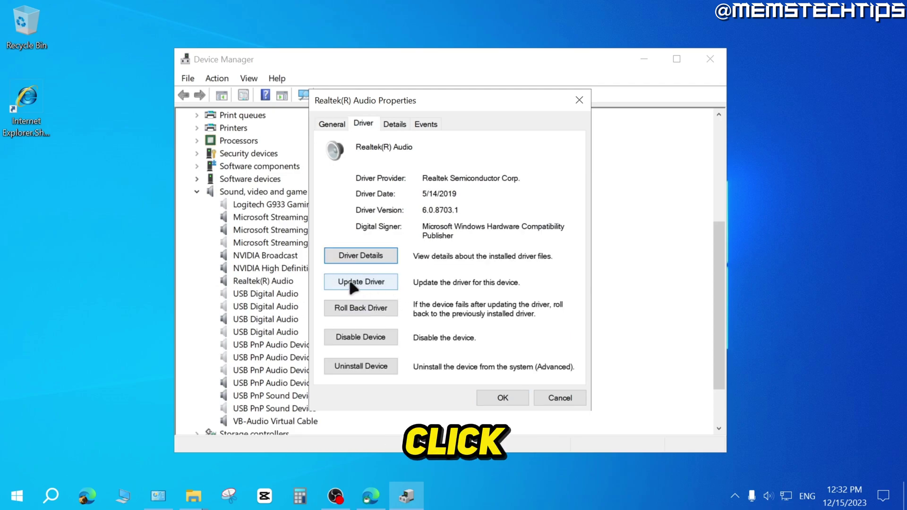
pyautogui.click(381, 282)
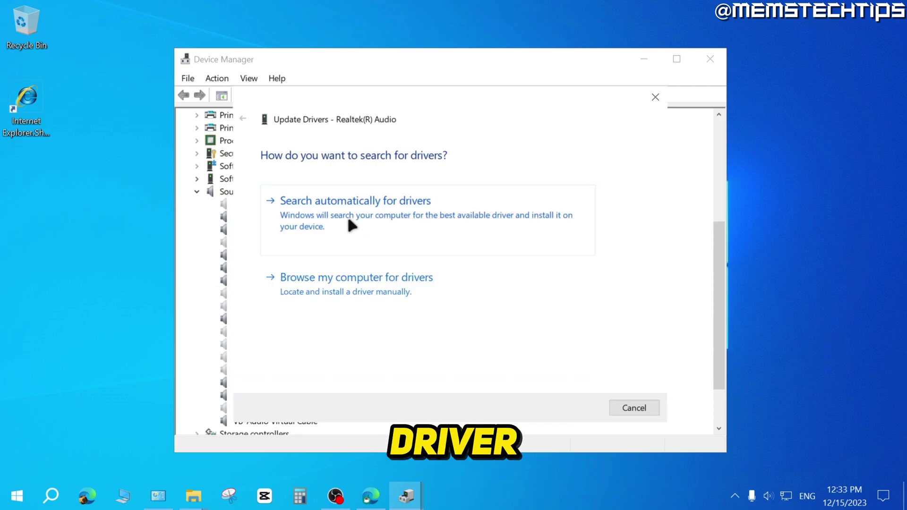
# Search automatically for a Realtek driver, then check Windows Update for newer drivers.
pyautogui.click(405, 216)
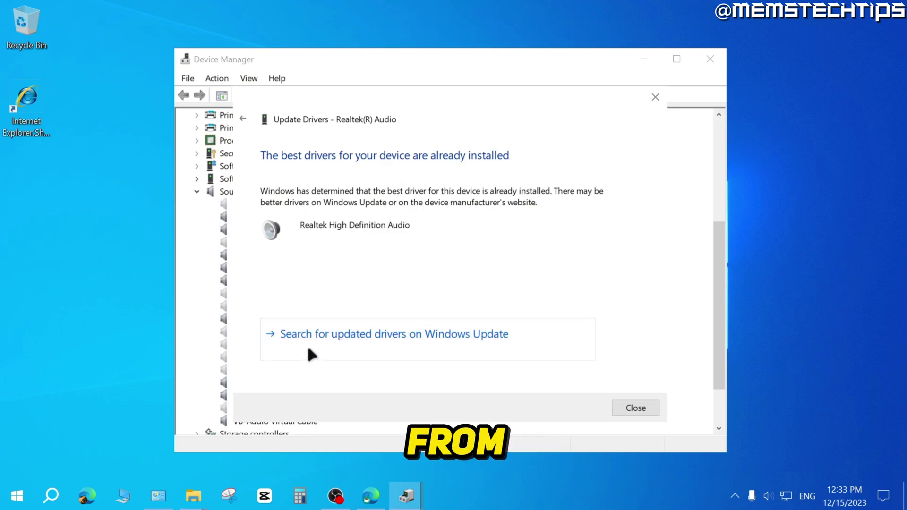
pyautogui.click(420, 336)
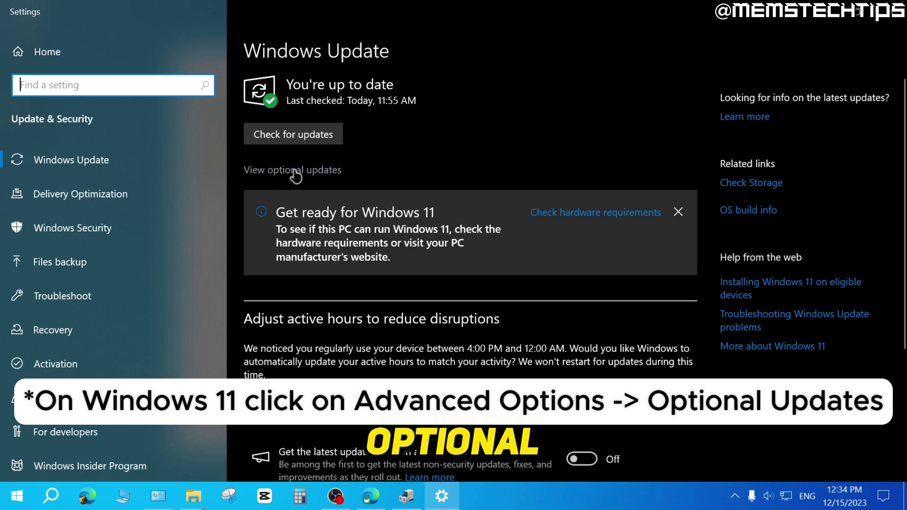
# Review optional driver updates, ticking and then unticking the Samsung display driver.
pyautogui.click(295, 174)
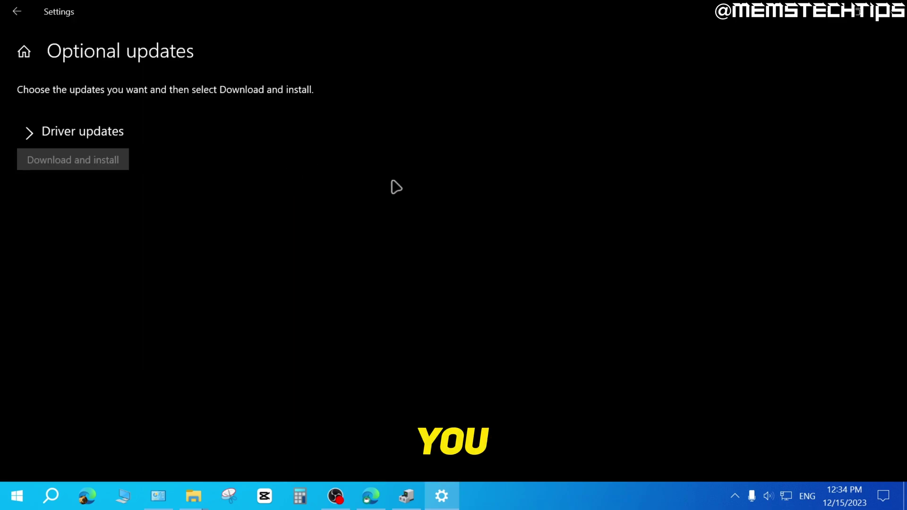
pyautogui.click(38, 137)
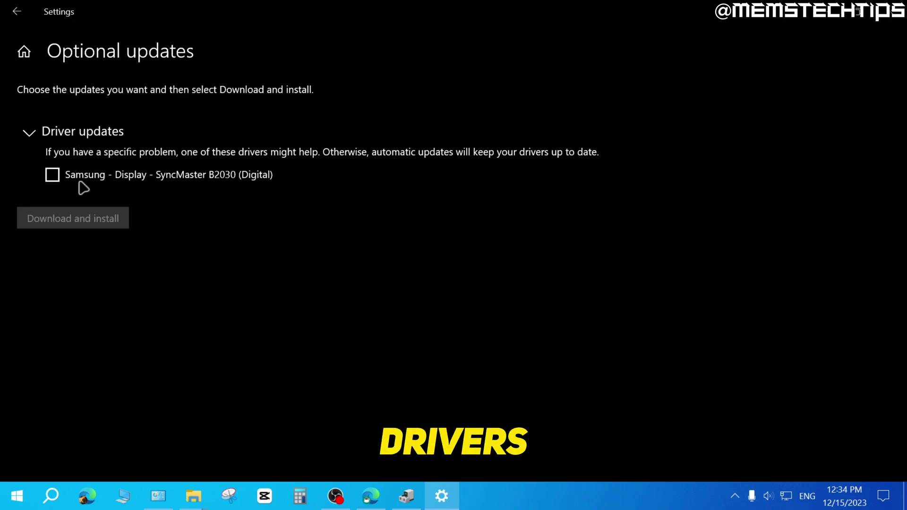
pyautogui.click(52, 175)
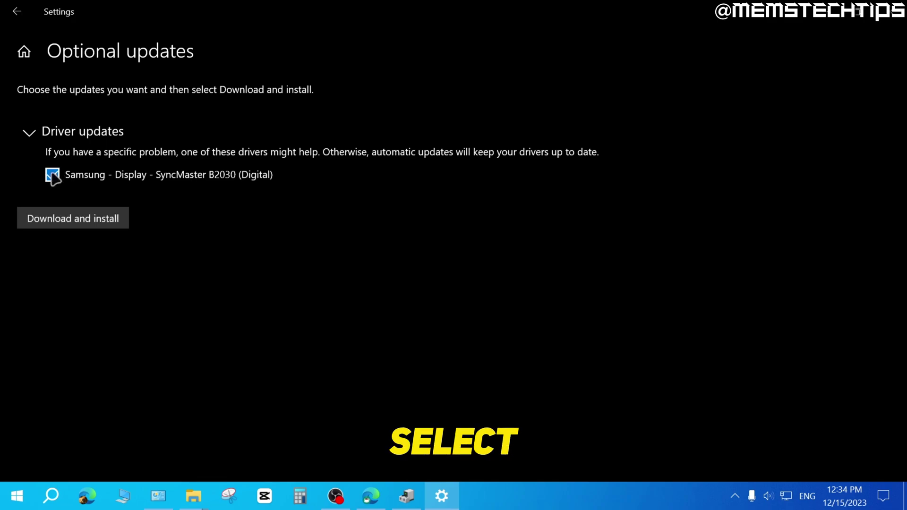
pyautogui.click(67, 218)
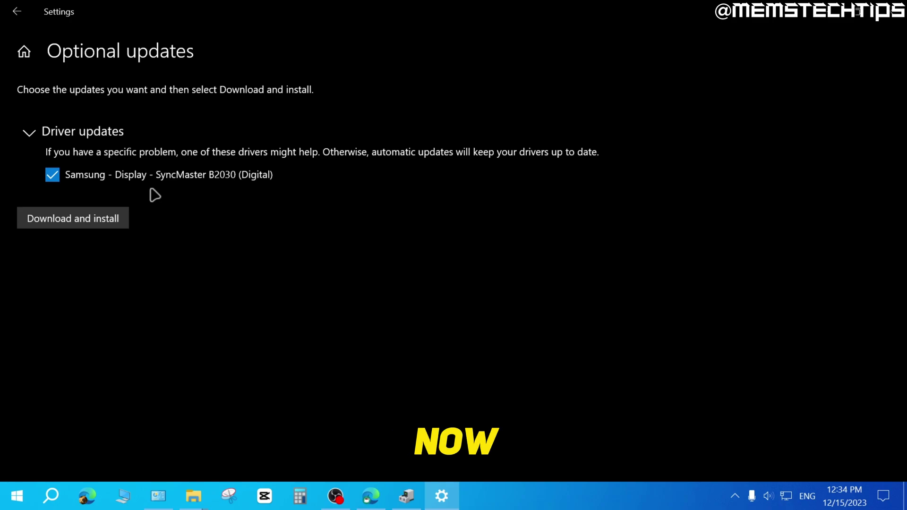
pyautogui.click(56, 177)
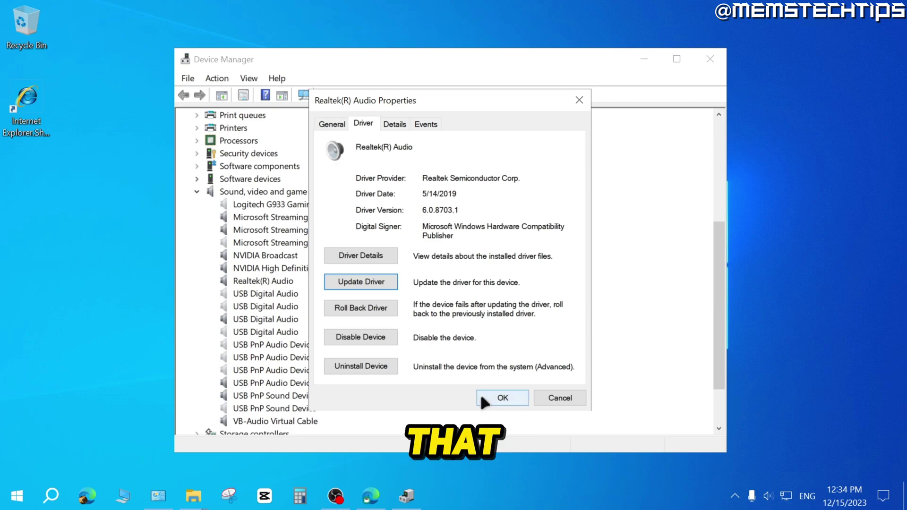
# Close Realtek(R) Audio properties, minimize Device Manager, and restore the snappy-driver-installer.org page in Edge.
pyautogui.click(504, 397)
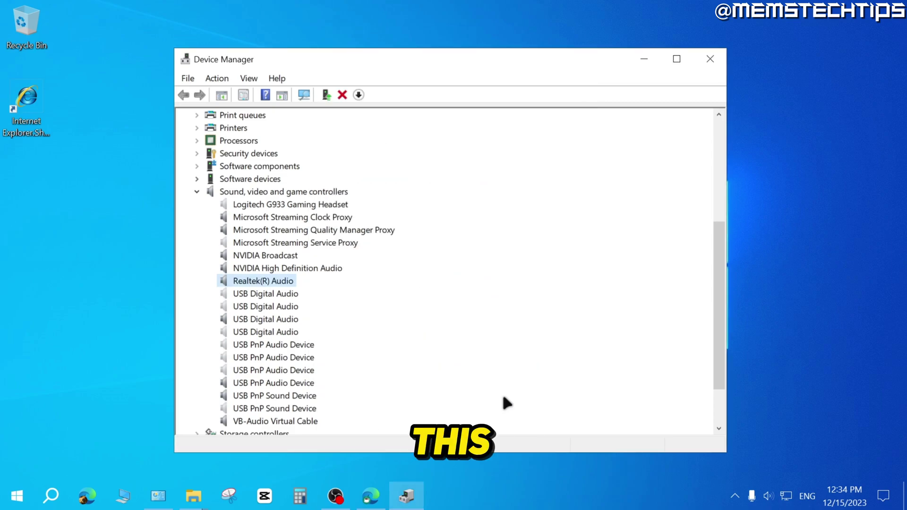
pyautogui.click(645, 59)
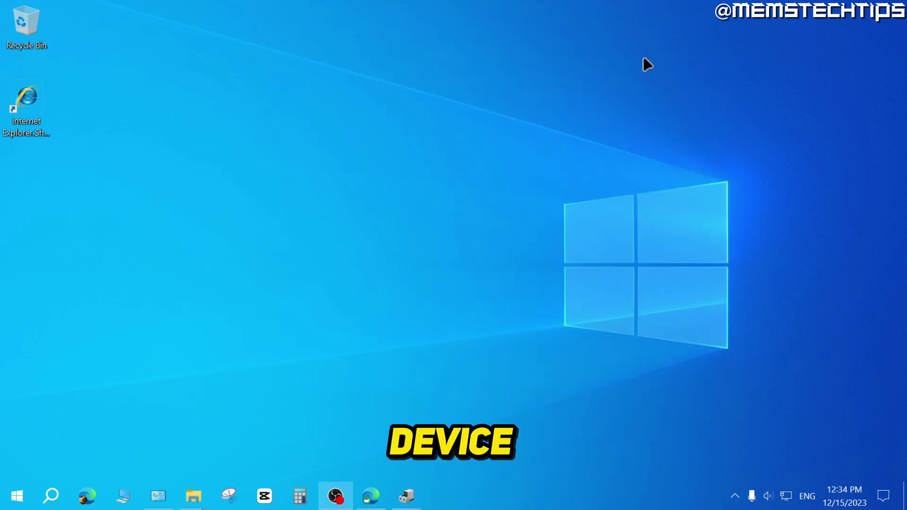
pyautogui.click(372, 497)
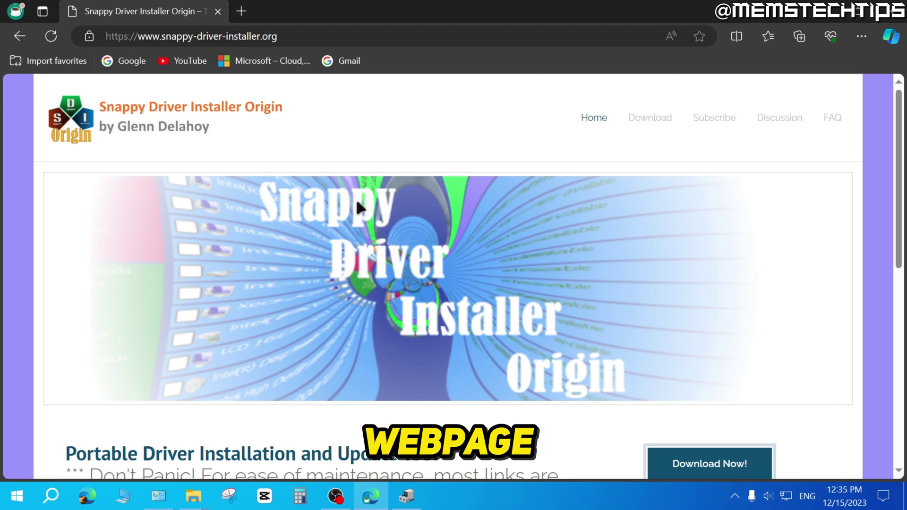
# Download the Snappy Driver Installer Origin 1.12.17 zip and show it in the Downloads folder.
pyautogui.scroll(-4, 799, 210)
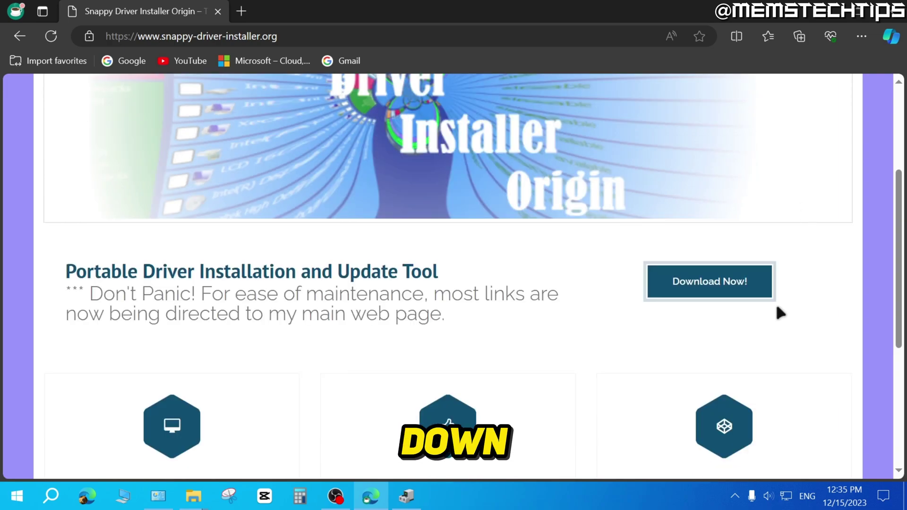
pyautogui.click(727, 287)
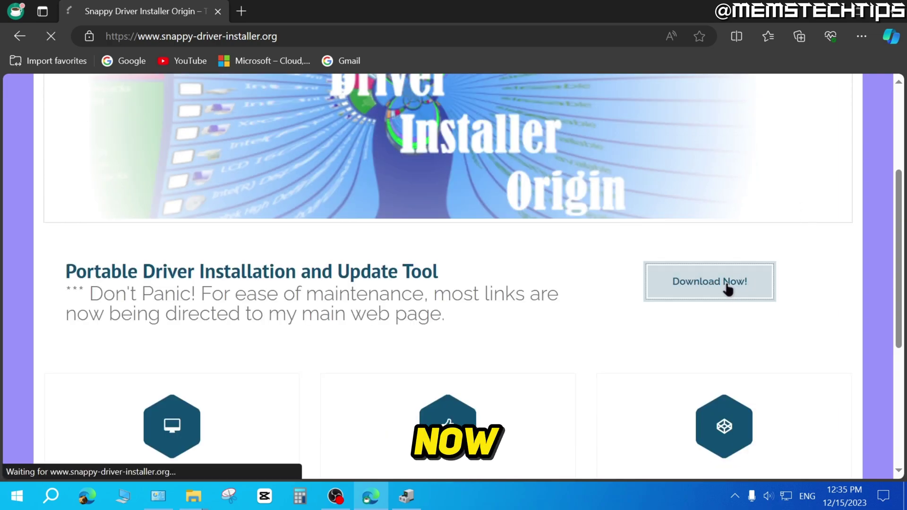
pyautogui.scroll(-10, 704, 172)
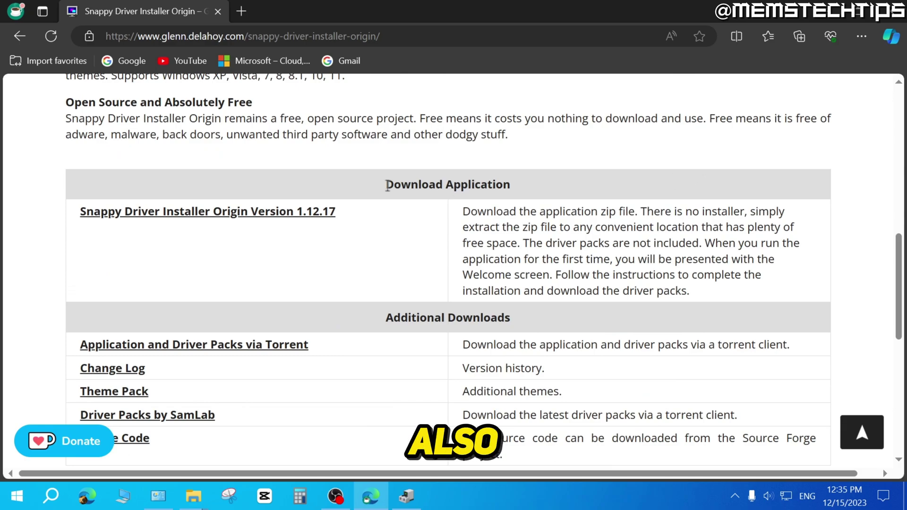
pyautogui.moveTo(387, 185); pyautogui.dragTo(512, 179)
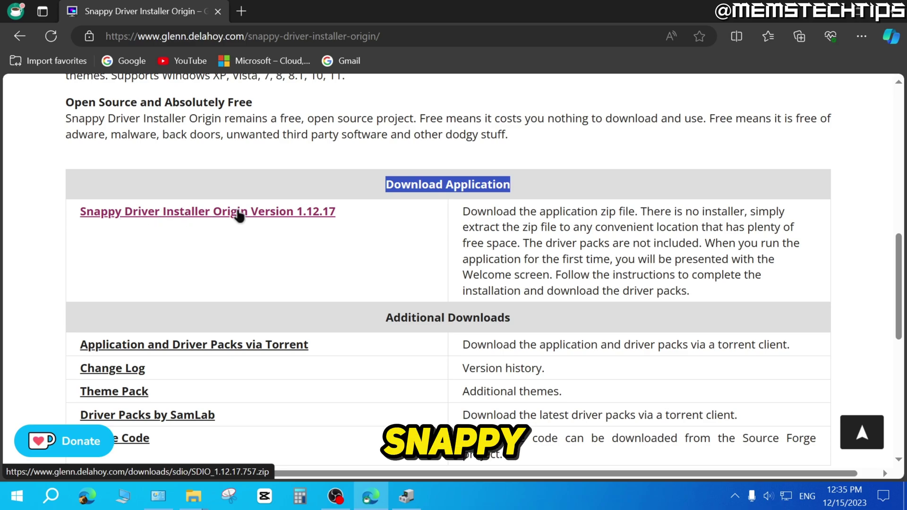
pyautogui.click(306, 217)
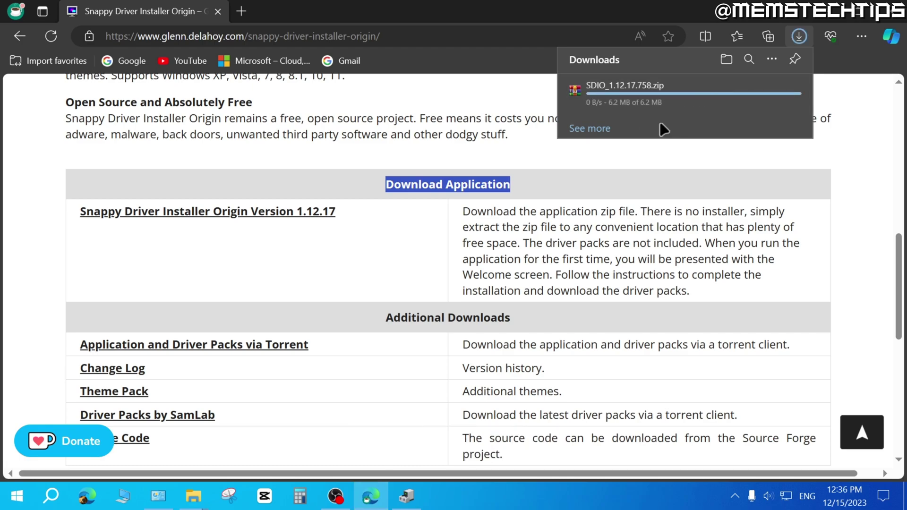
pyautogui.click(750, 92)
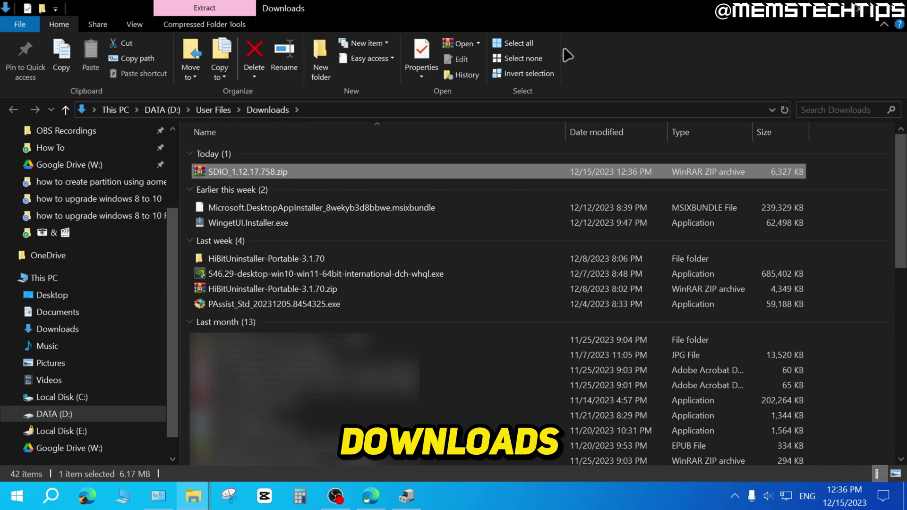
# Bring up the 7-Zip submenu for SDIO_1.12.17.758.zip.
pyautogui.rightClick(296, 176)
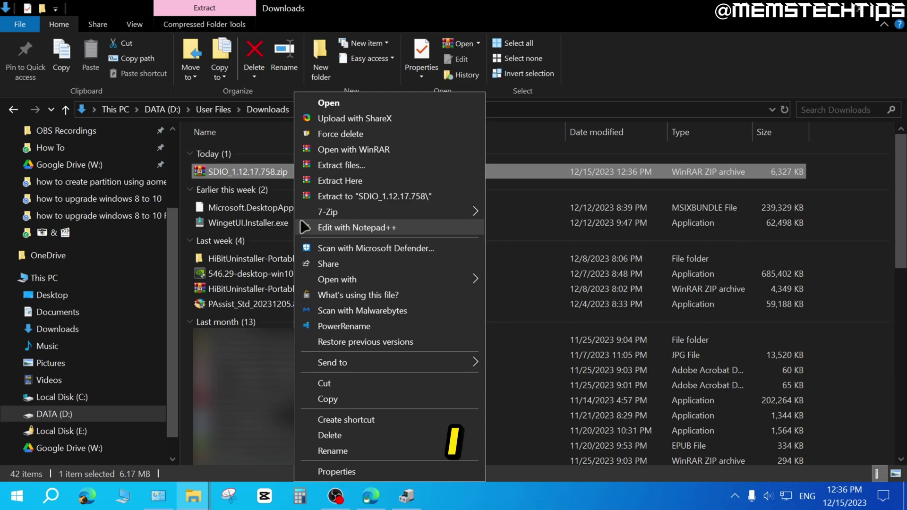
pyautogui.moveTo(302, 218)
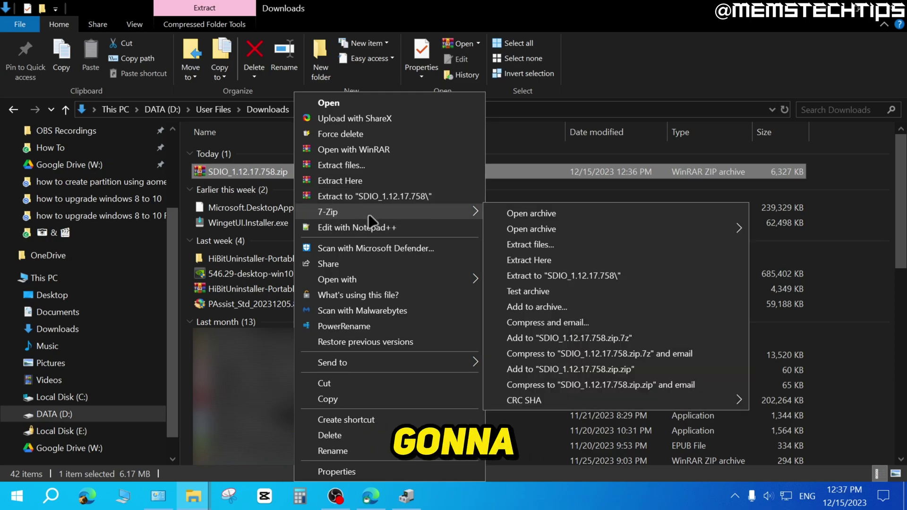
# Extract the archive to an SDIO_1.12.17.758 folder, open it, and select SDIO_R758.exe.
pyautogui.click(565, 276)
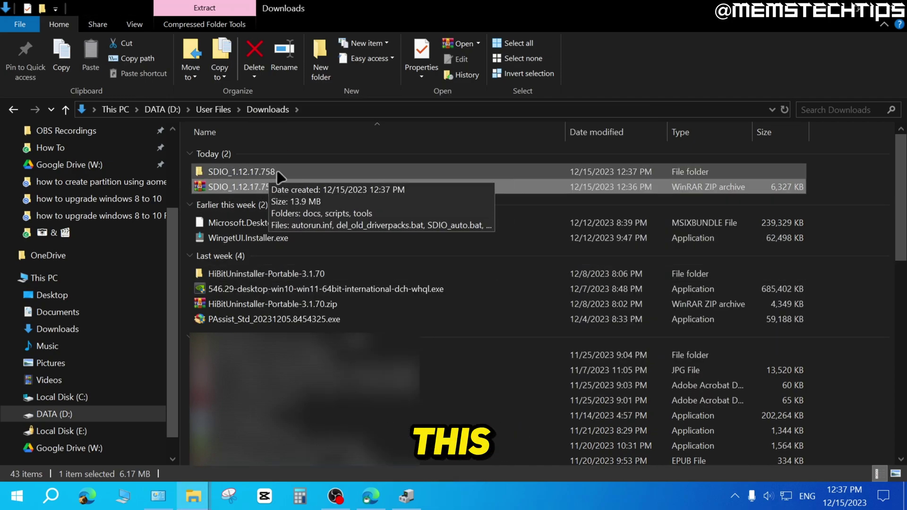
pyautogui.doubleClick(282, 177)
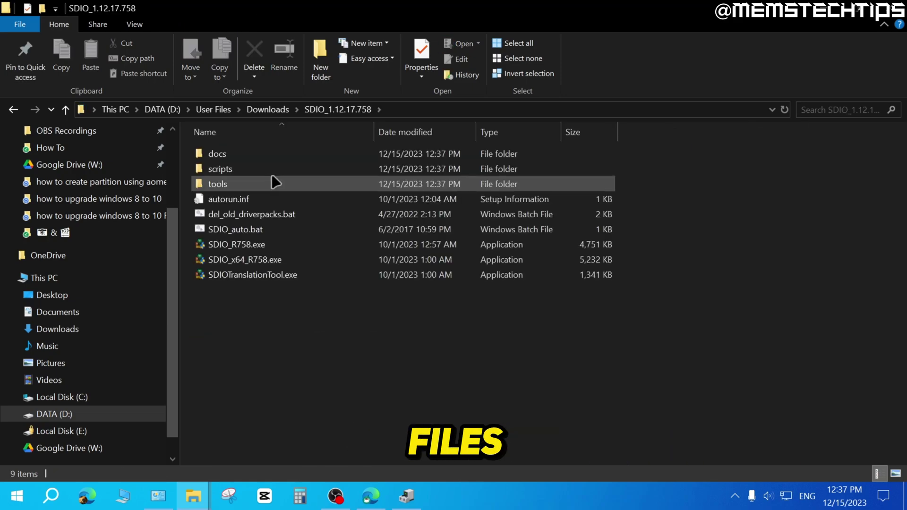
pyautogui.click(227, 251)
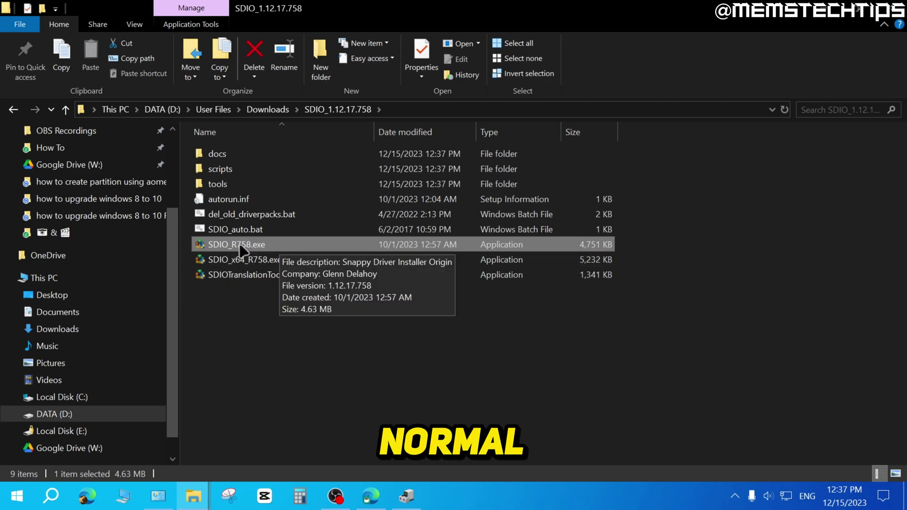
# Launch SDIO_R758.exe, accept the licence, and download indexes only, confirming the driver pack selection.
pyautogui.doubleClick(272, 248)
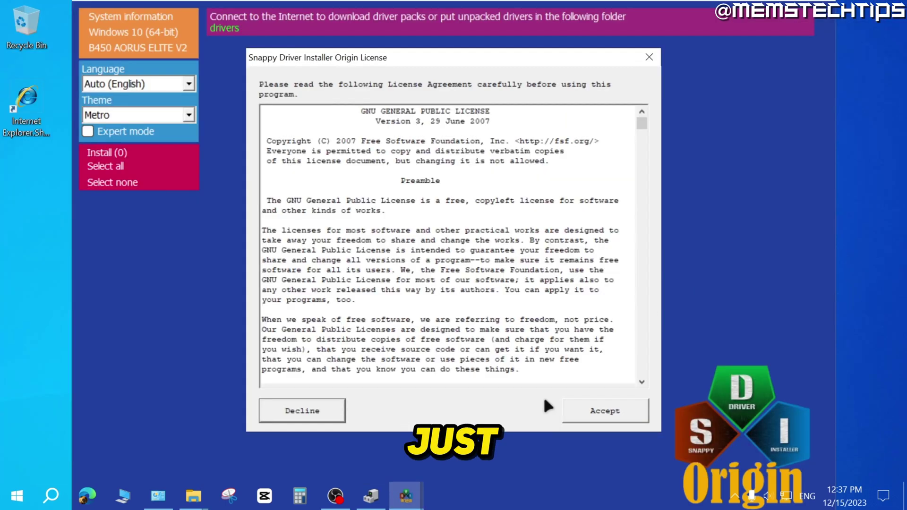
pyautogui.click(616, 409)
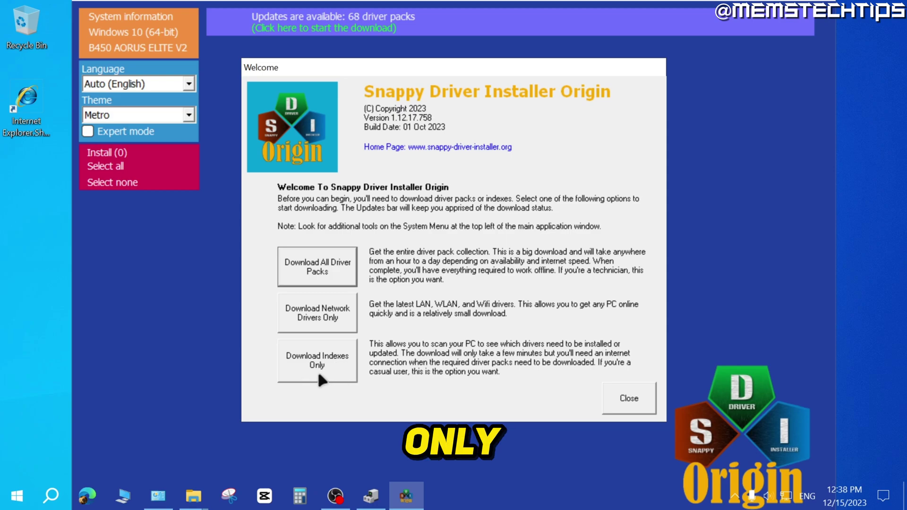
pyautogui.click(333, 364)
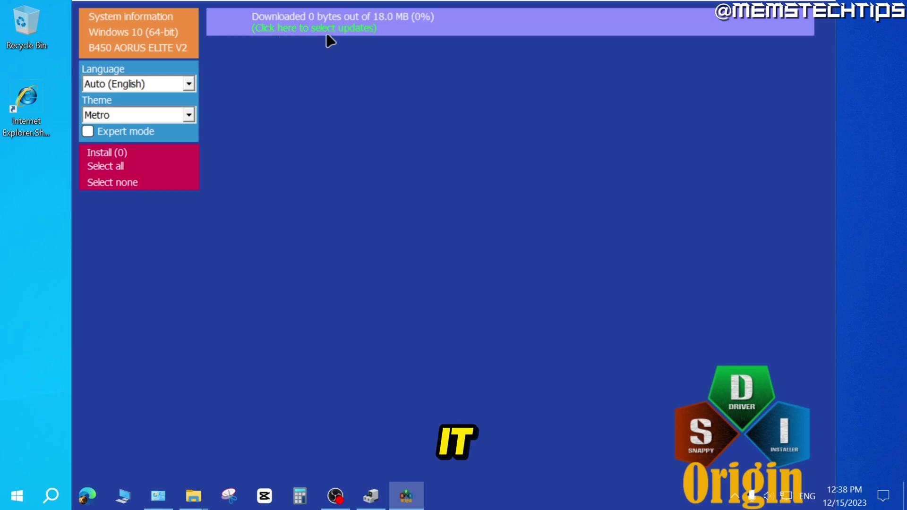
pyautogui.click(391, 29)
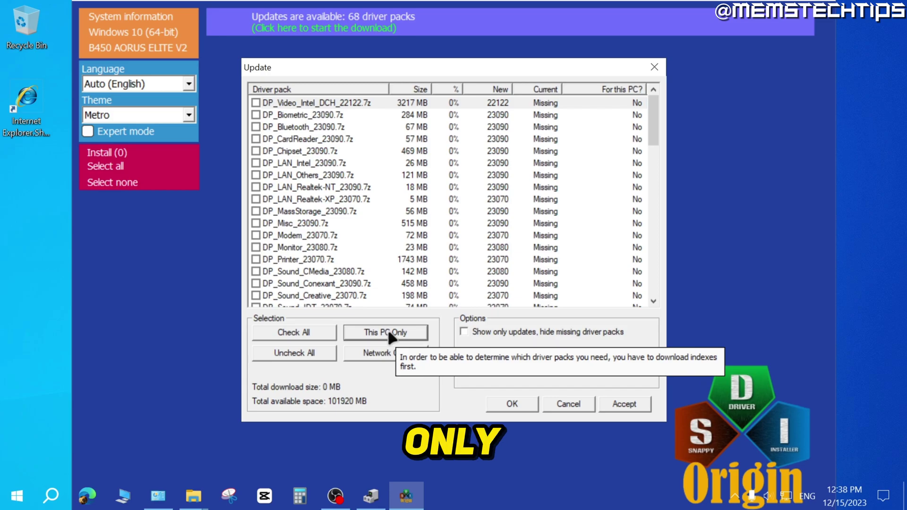
pyautogui.click(625, 404)
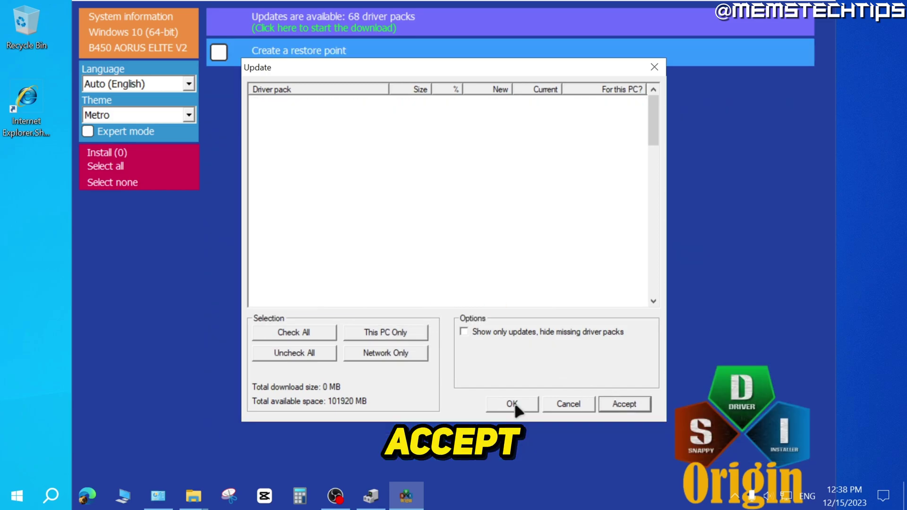
pyautogui.click(514, 403)
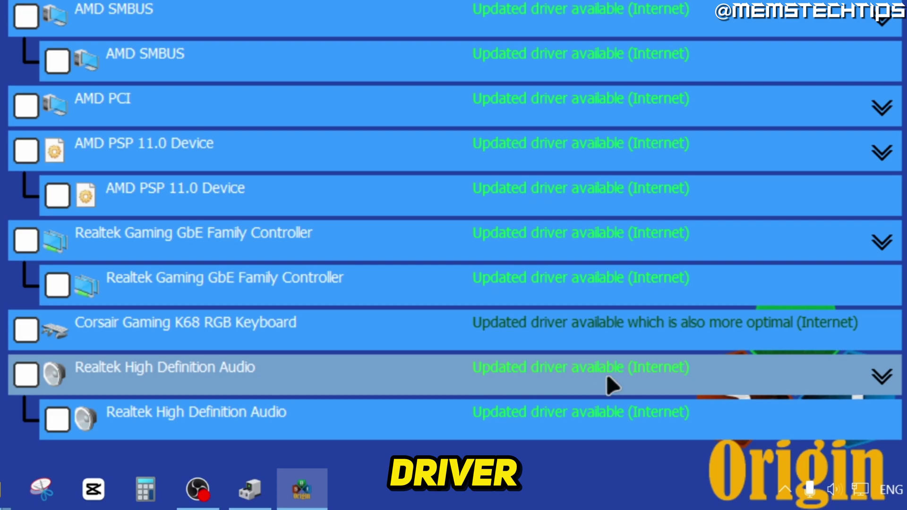
# Expand the Realtek High Definition Audio entry, review its driver options, and leave it ticked for installation.
pyautogui.click(874, 385)
pyautogui.scroll(-1, 794, 260)
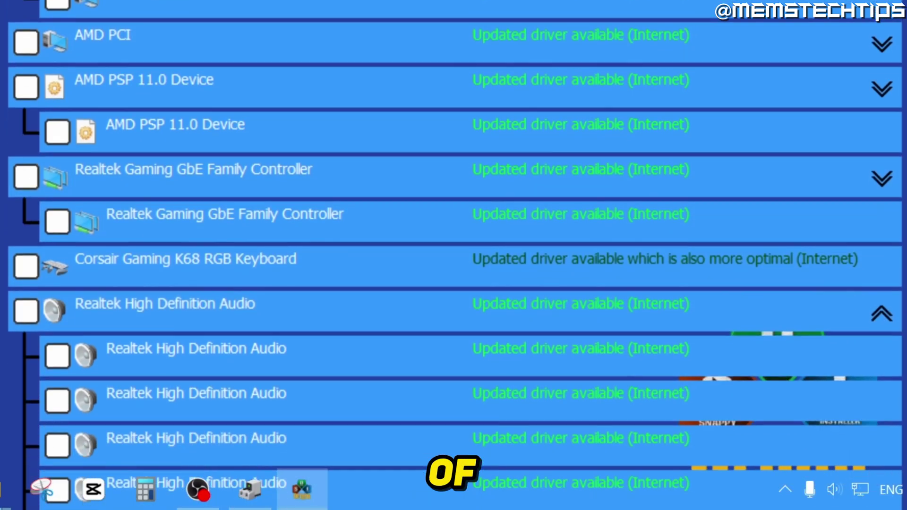
pyautogui.scroll(-10, 454, 255)
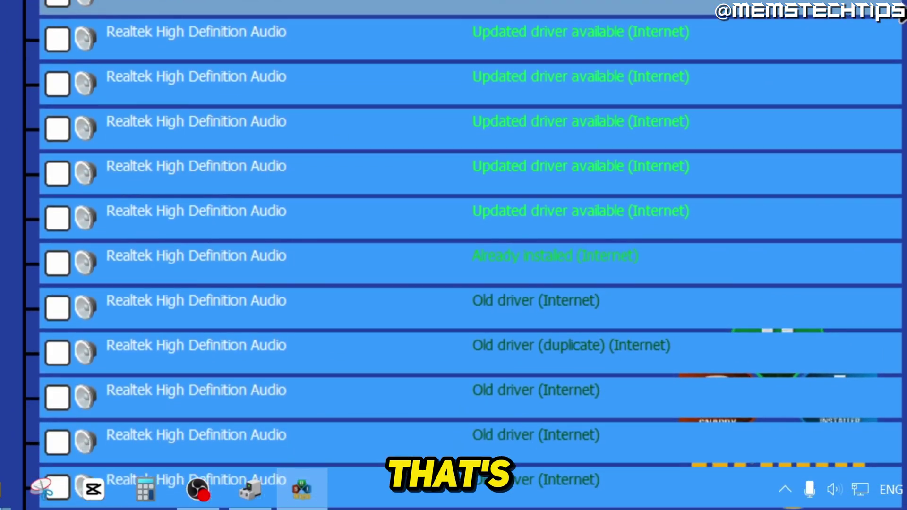
pyautogui.scroll(-1, 454, 255)
pyautogui.scroll(-15, 897, 255)
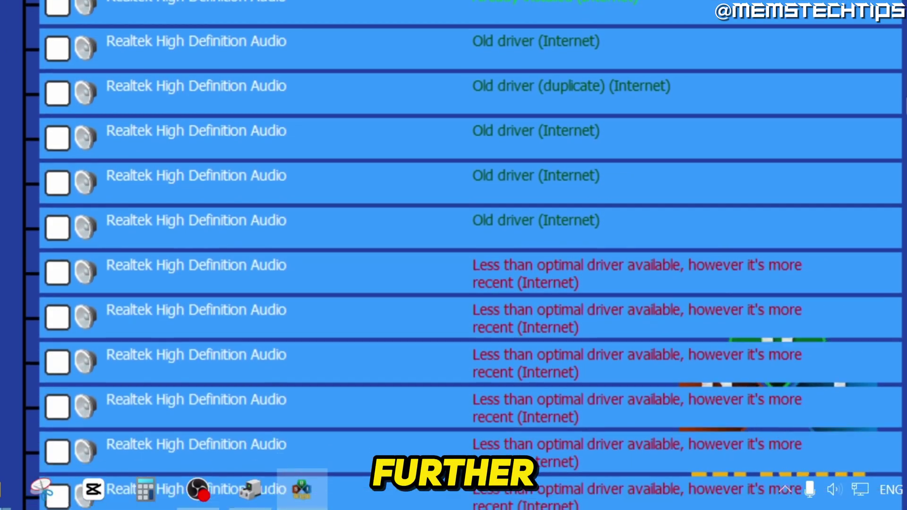
pyautogui.scroll(-3, 897, 255)
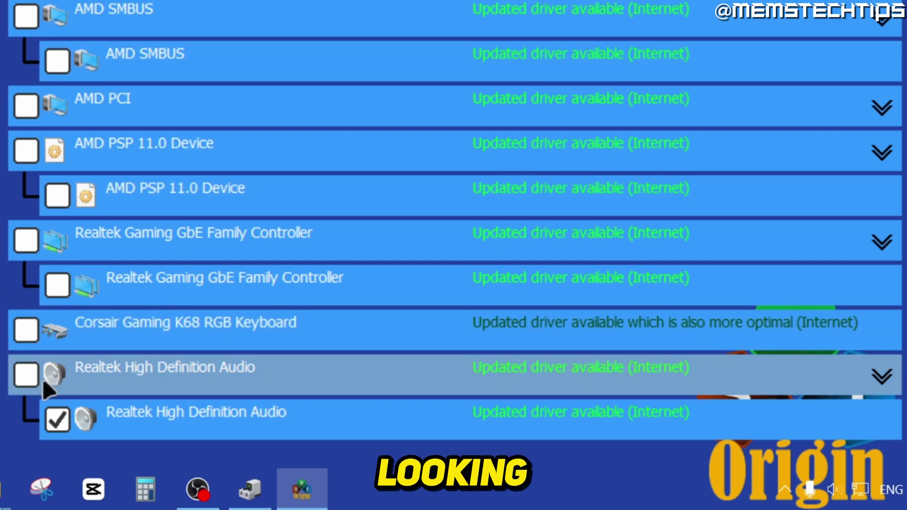
pyautogui.click(66, 379)
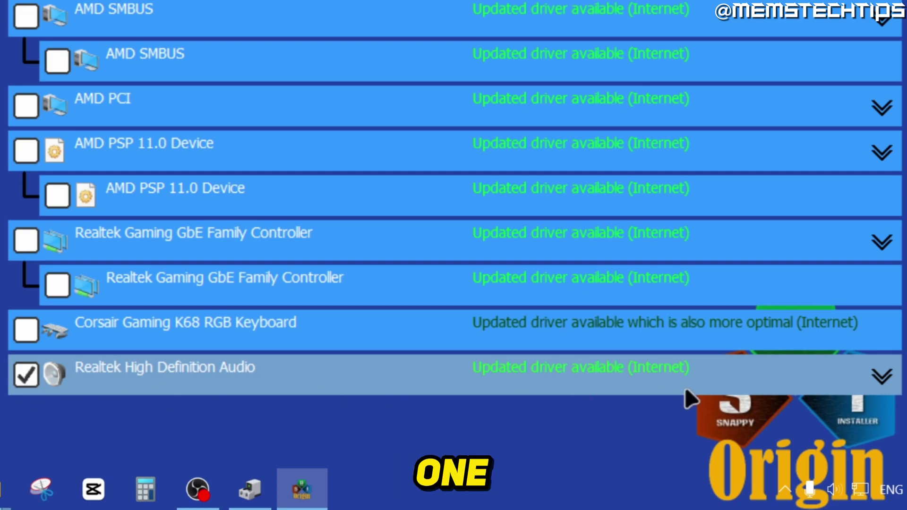
pyautogui.click(881, 377)
pyautogui.click(883, 377)
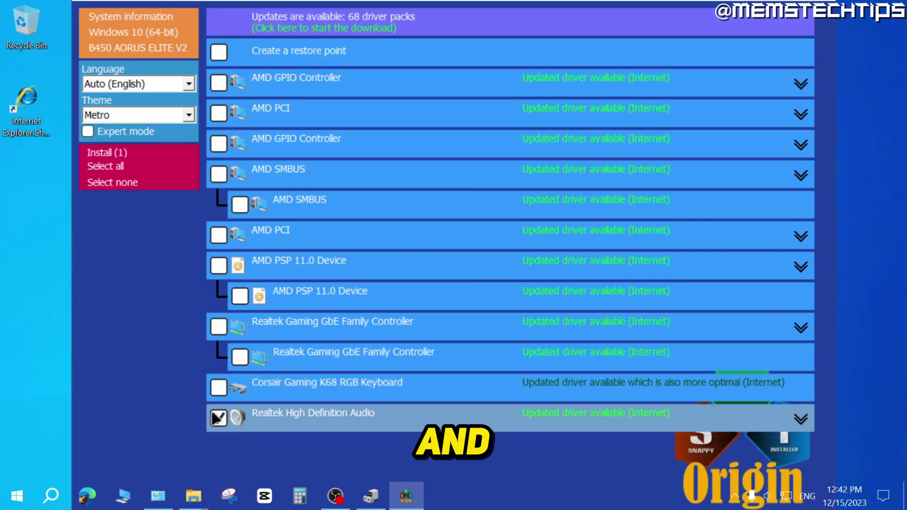
# Install the marked Realtek audio driver, then hide the installed drivers from the list.
pyautogui.click(123, 151)
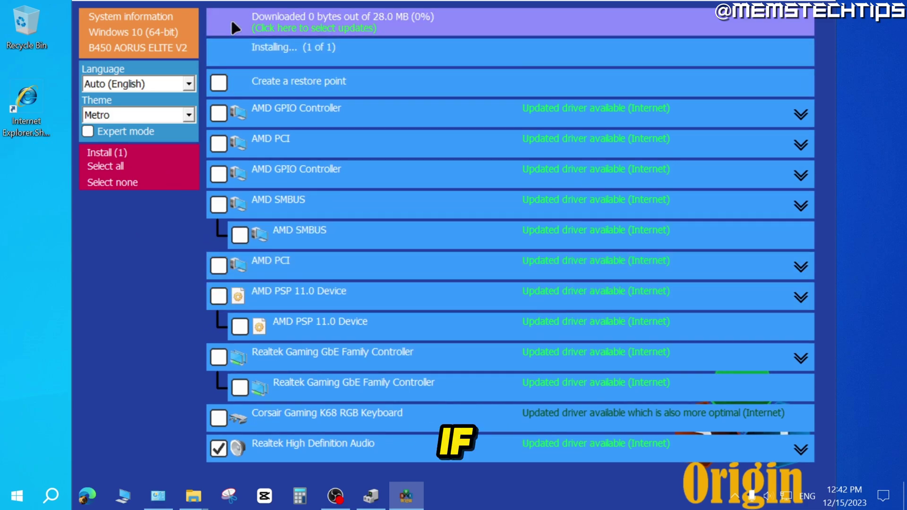
pyautogui.moveTo(233, 21)
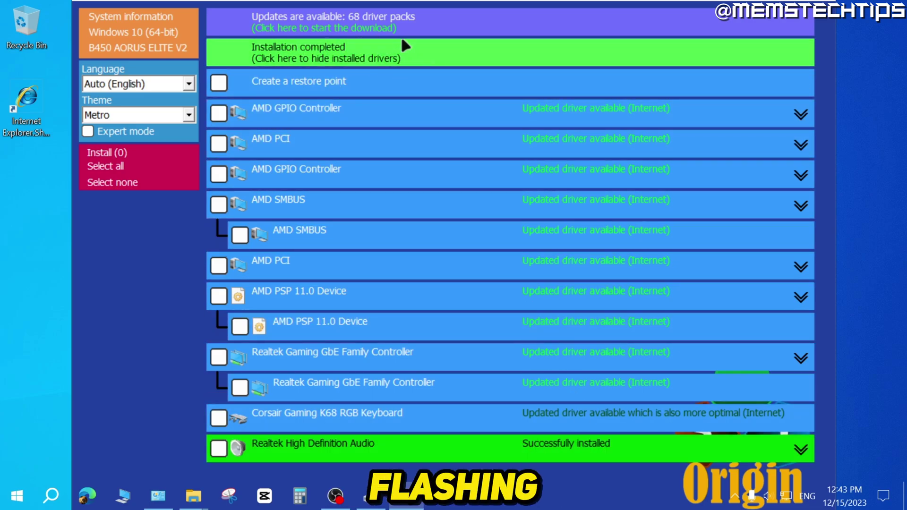
pyautogui.click(390, 47)
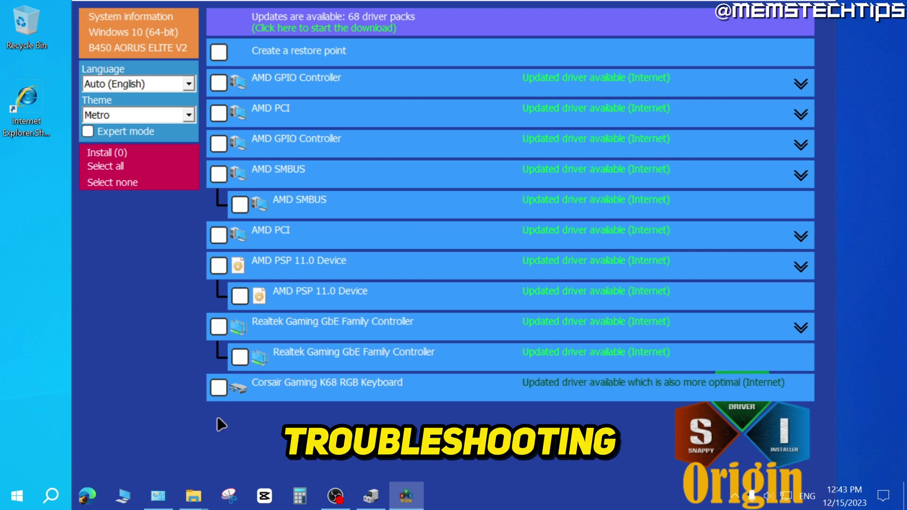
# Close Snappy Driver Installer Origin and bring Device Manager back to the front.
pyautogui.rightClick(411, 497)
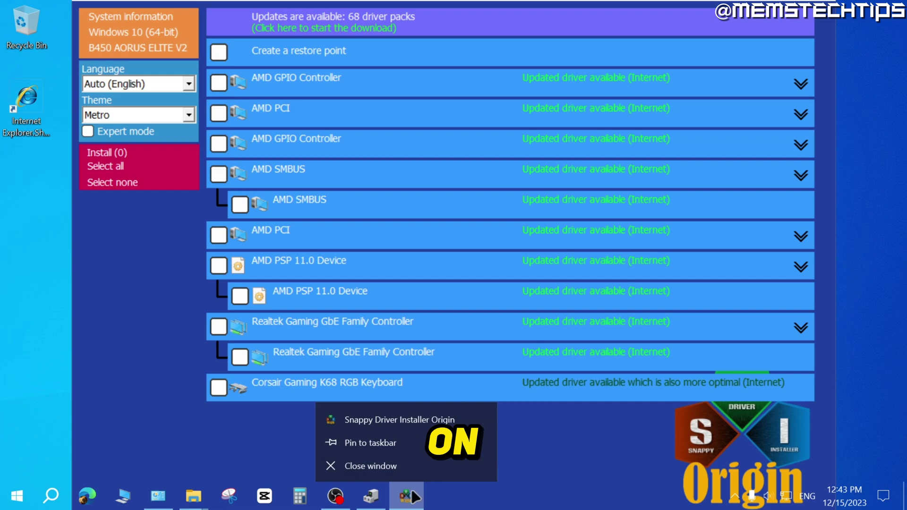
pyautogui.click(415, 466)
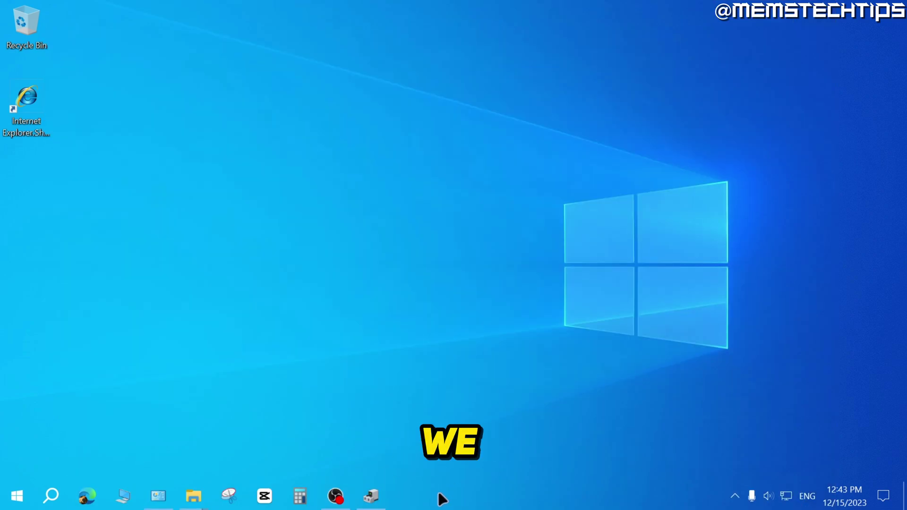
pyautogui.click(371, 496)
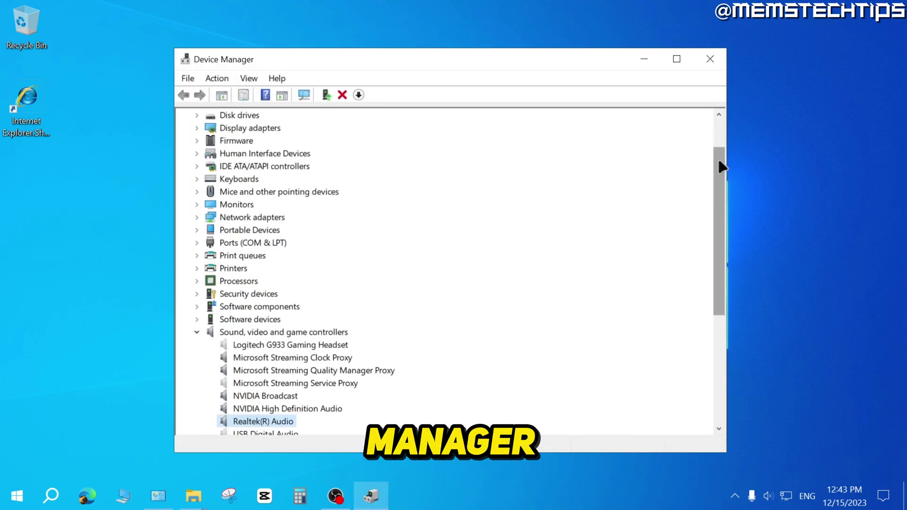
pyautogui.moveTo(719, 169); pyautogui.dragTo(714, 265)
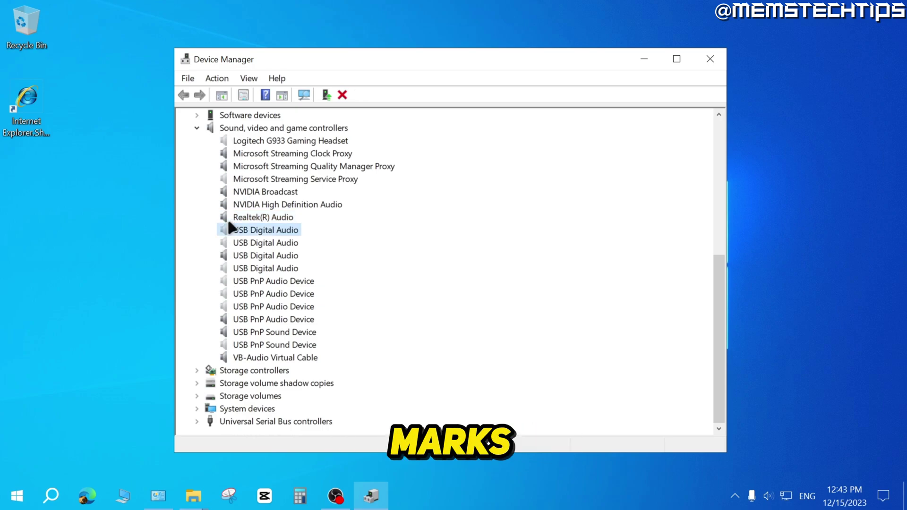
# Confirm the Realtek(R) Audio properties show it working properly, then close Device Manager.
pyautogui.rightClick(250, 215)
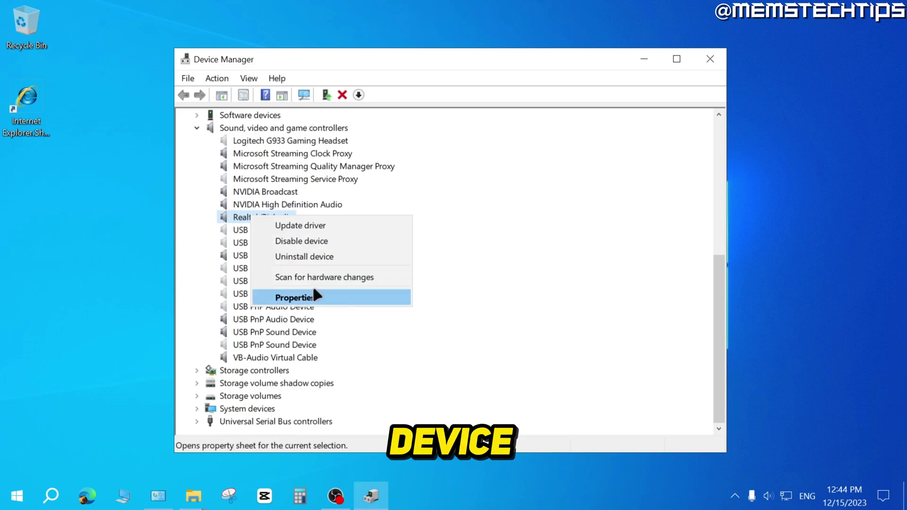
pyautogui.click(314, 297)
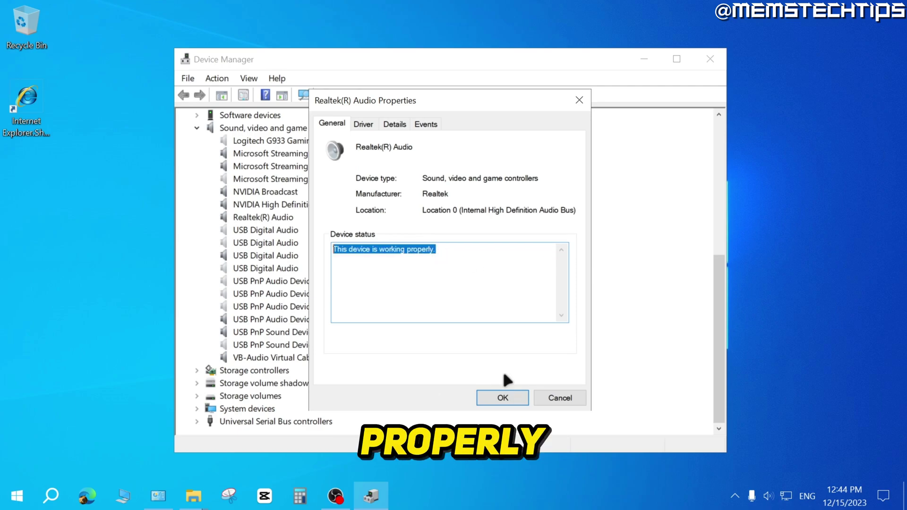
pyautogui.click(506, 397)
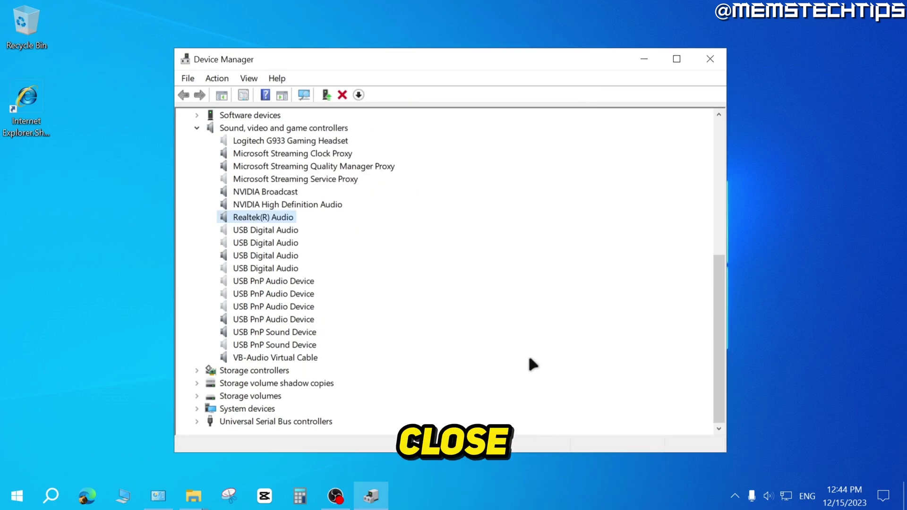
pyautogui.click(709, 59)
# Open Control Panel from a 'control' search and keep View by on Large icons.
pyautogui.click(54, 497)
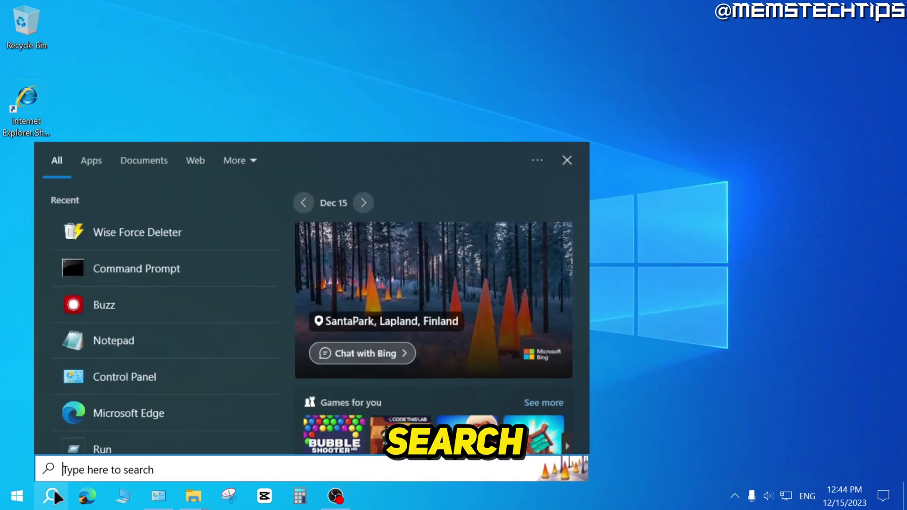
pyautogui.write('control')
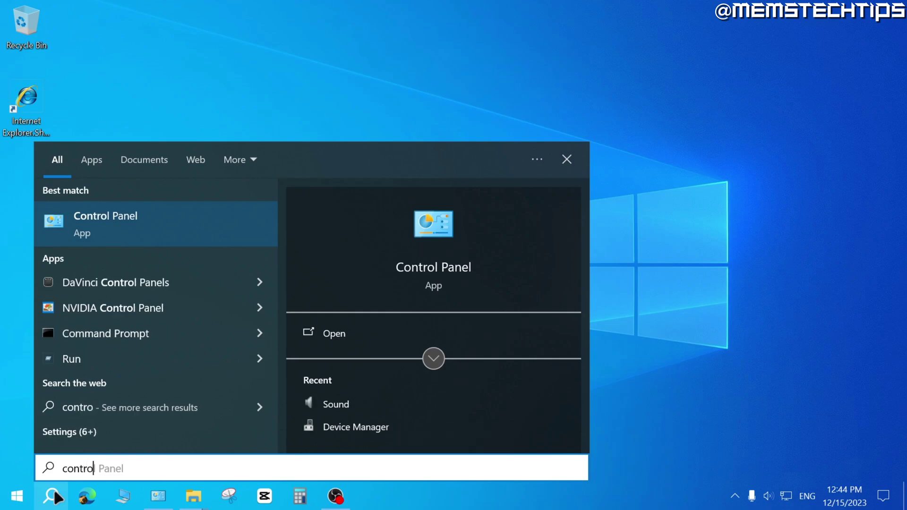
pyautogui.click(121, 223)
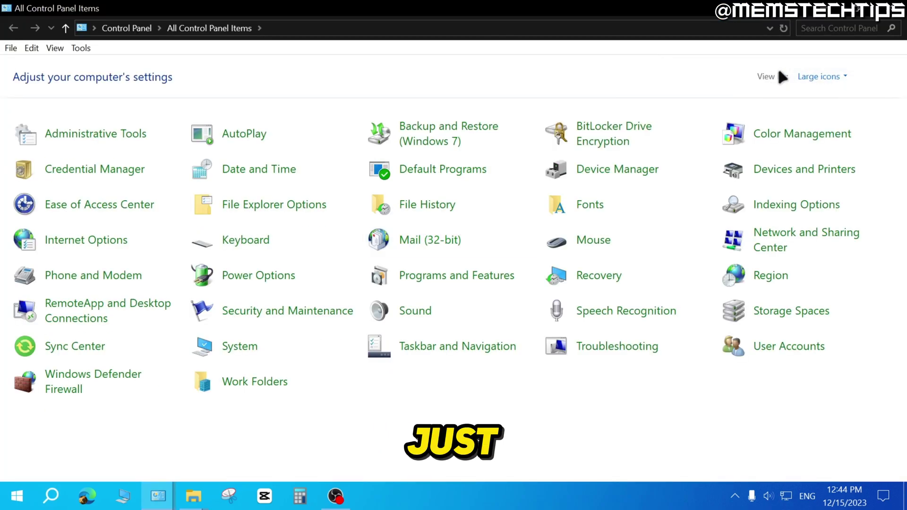
pyautogui.click(822, 76)
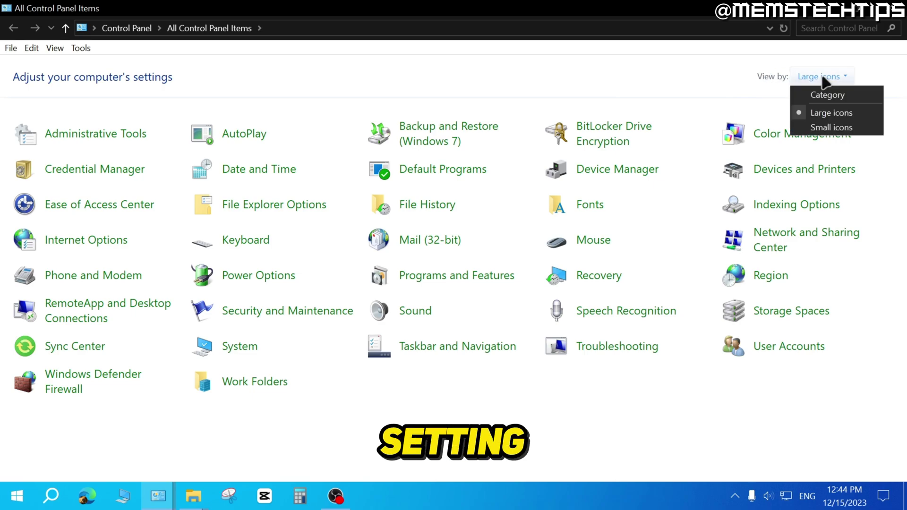
pyautogui.click(832, 114)
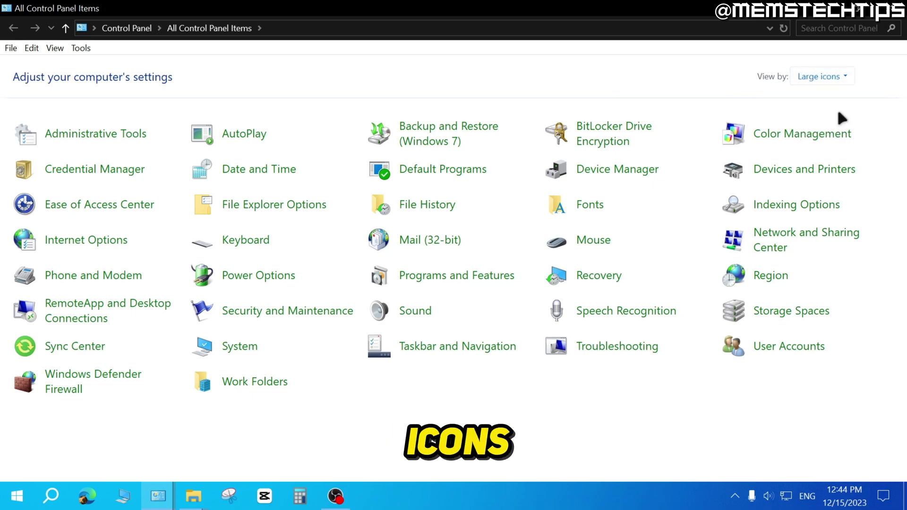
# Open the Sound dialog and move it to the centre of the screen.
pyautogui.click(415, 310)
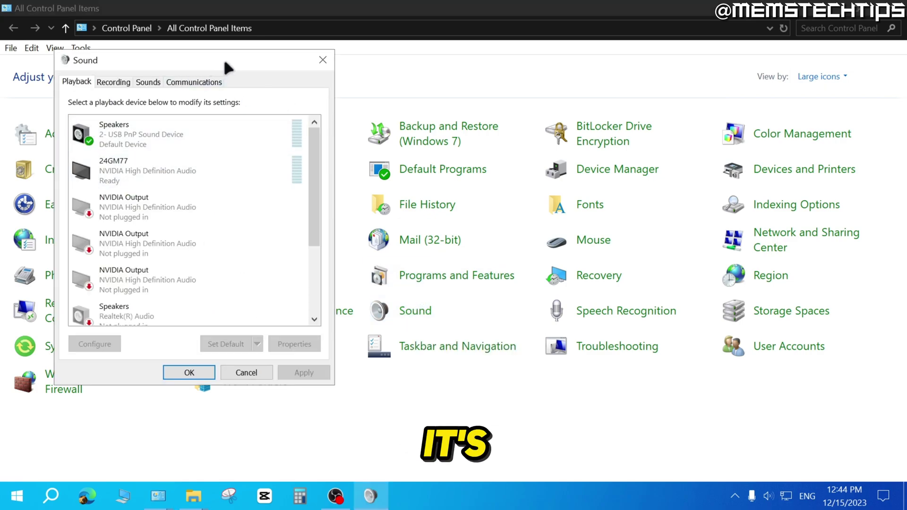
pyautogui.moveTo(224, 62); pyautogui.dragTo(464, 84)
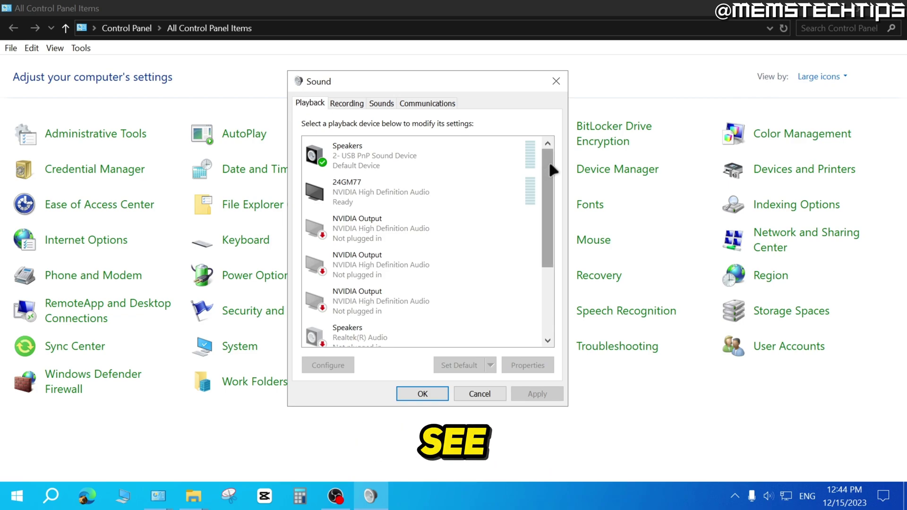
pyautogui.moveTo(552, 170); pyautogui.dragTo(544, 149)
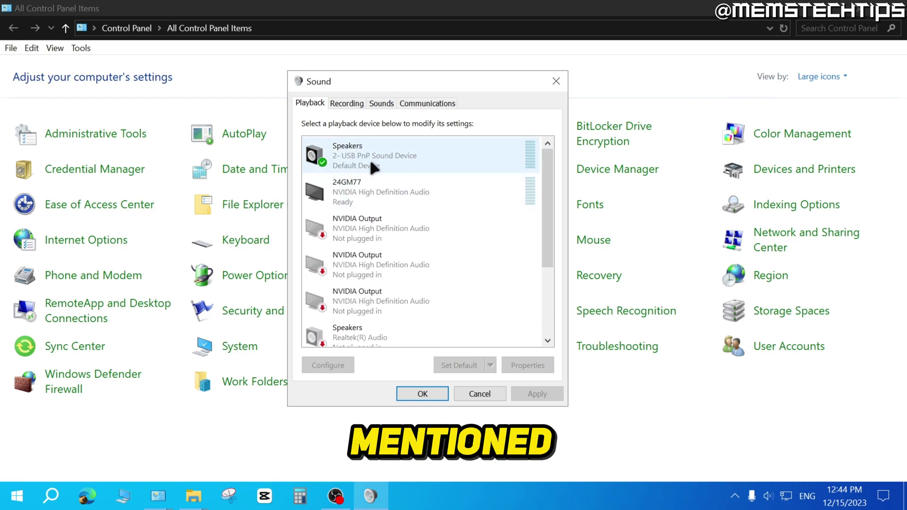
# Select USB Speakers, Realtek Speakers, Realtek HD Audio 2nd output and Realtek Digital Output in turn.
pyautogui.click(346, 160)
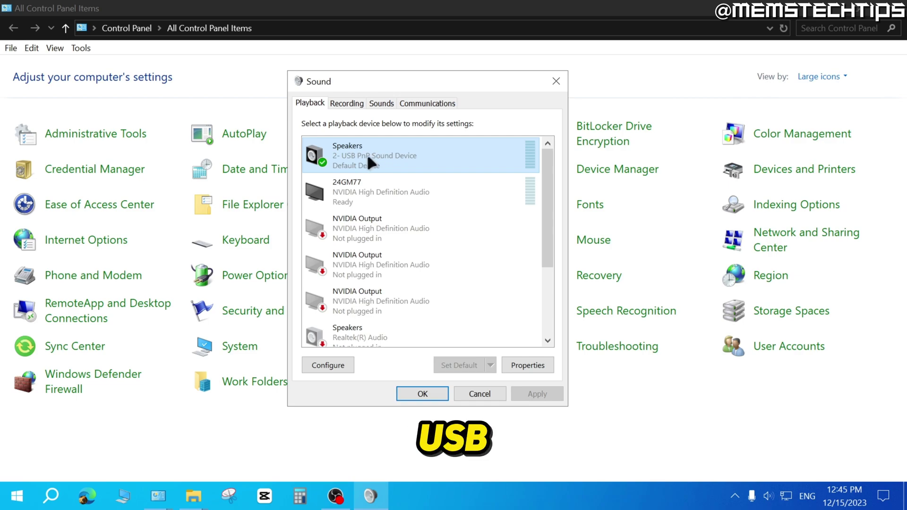
pyautogui.moveTo(546, 169); pyautogui.dragTo(541, 258)
pyautogui.click(339, 214)
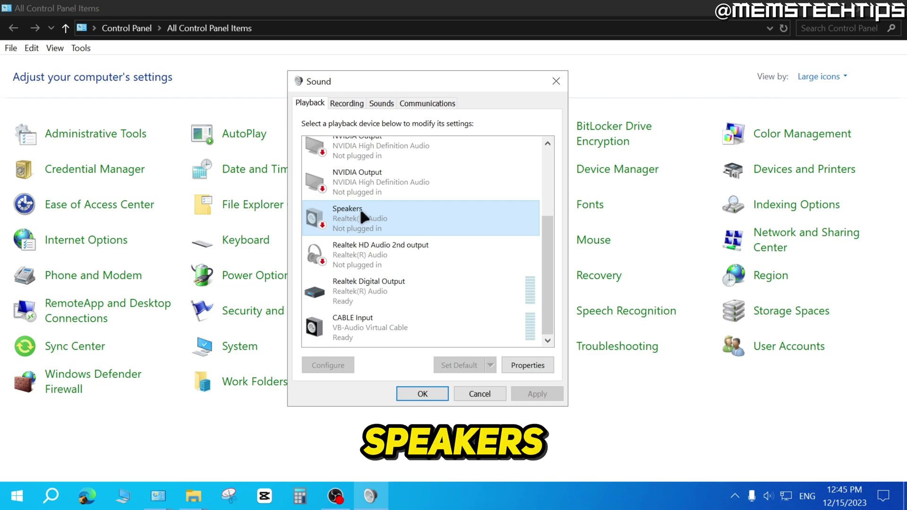
pyautogui.click(378, 248)
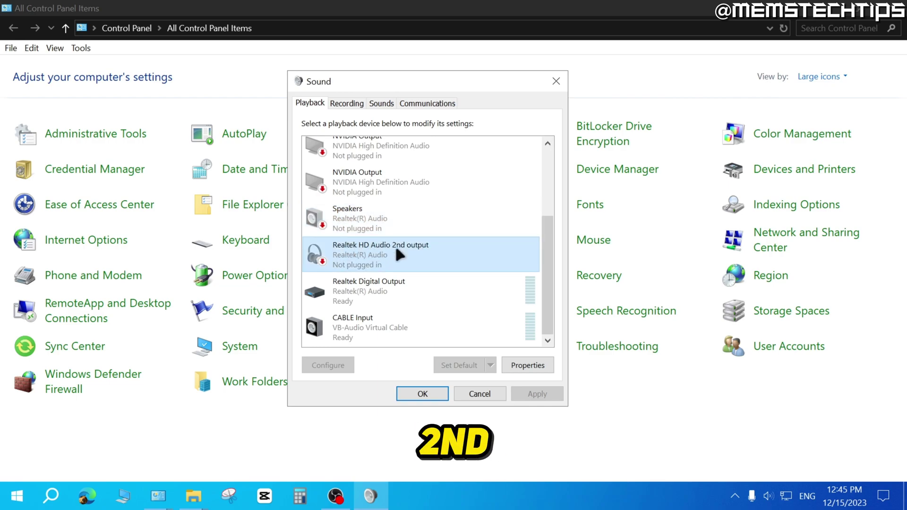
pyautogui.click(360, 290)
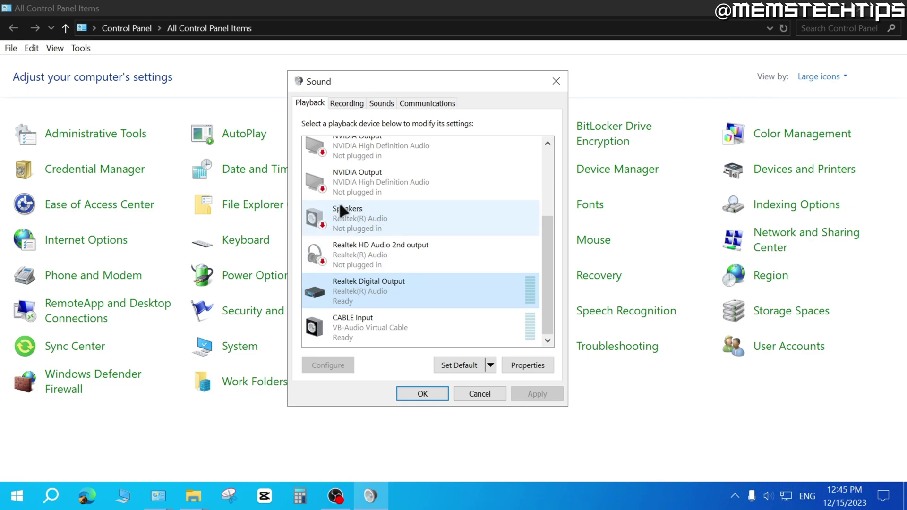
pyautogui.click(343, 220)
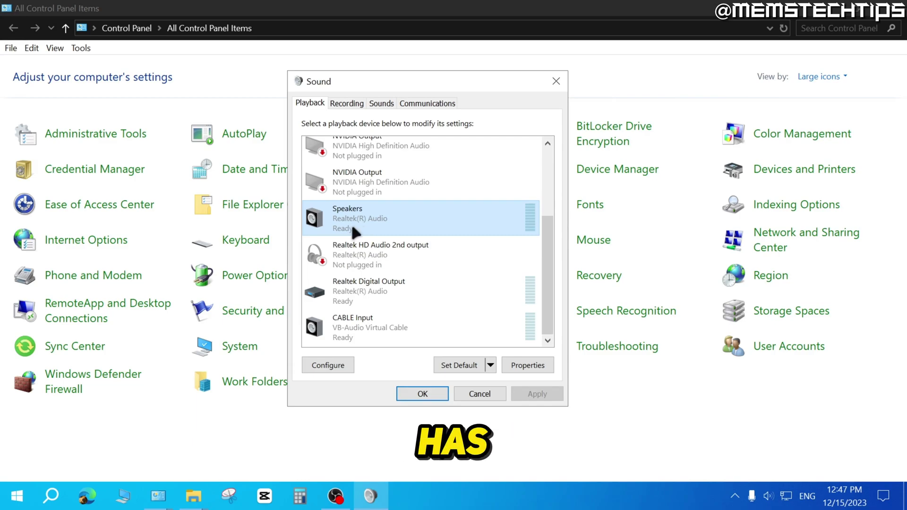
# Raise the Realtek Speakers' Realtek HD Audio output level from 67 to 100, unmuted, and confirm.
pyautogui.rightClick(398, 208)
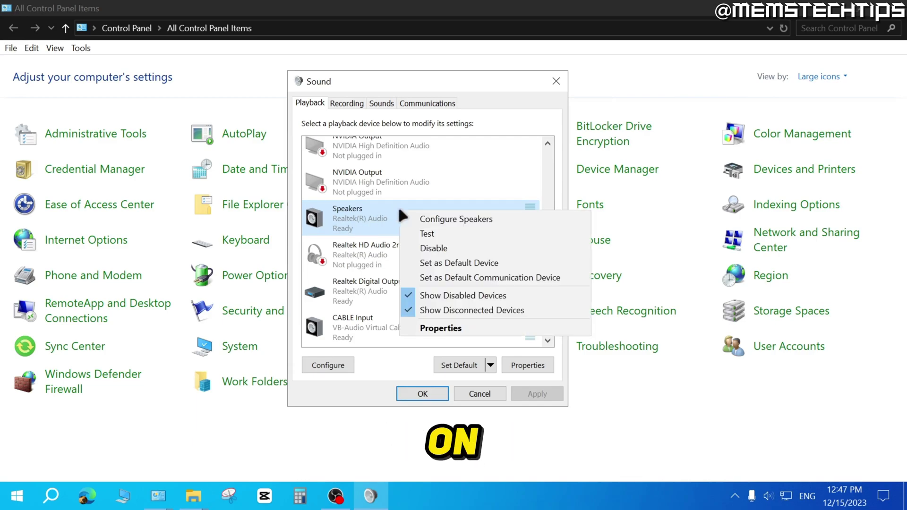
pyautogui.click(464, 326)
pyautogui.moveTo(368, 93); pyautogui.dragTo(367, 86)
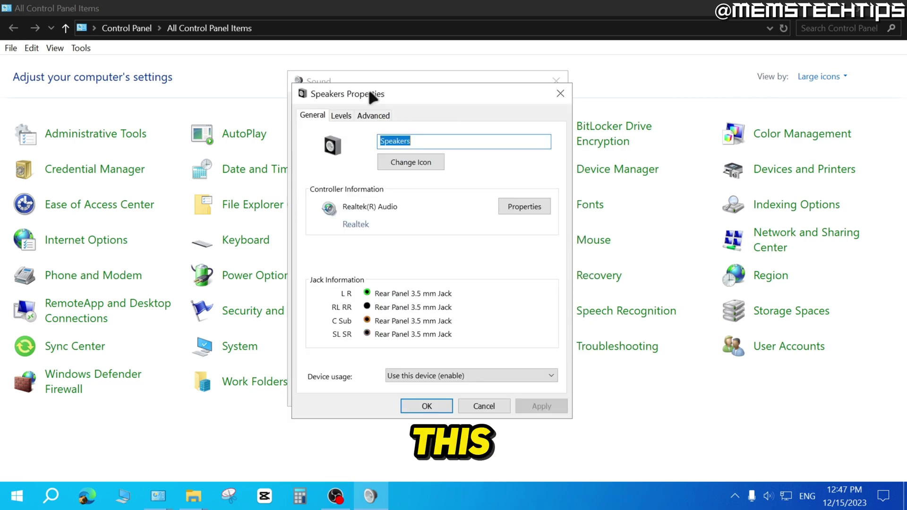
pyautogui.click(341, 115)
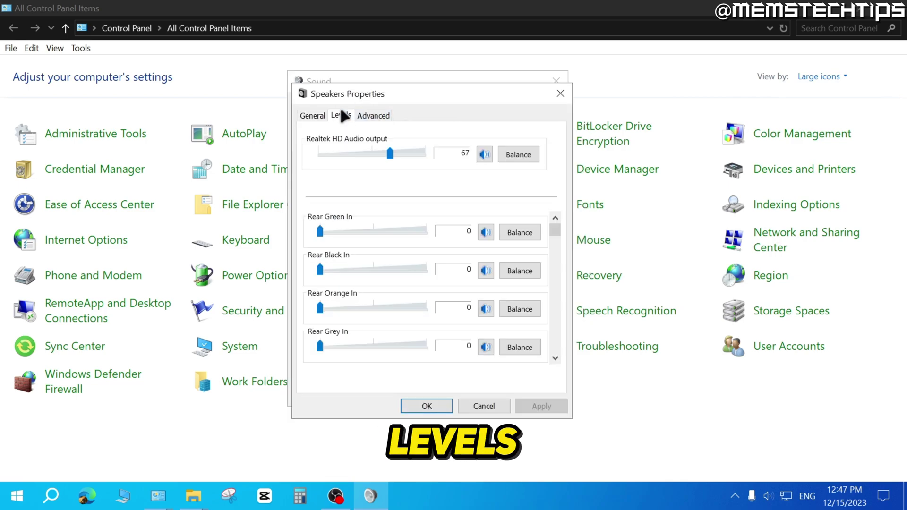
pyautogui.moveTo(390, 153); pyautogui.dragTo(432, 163)
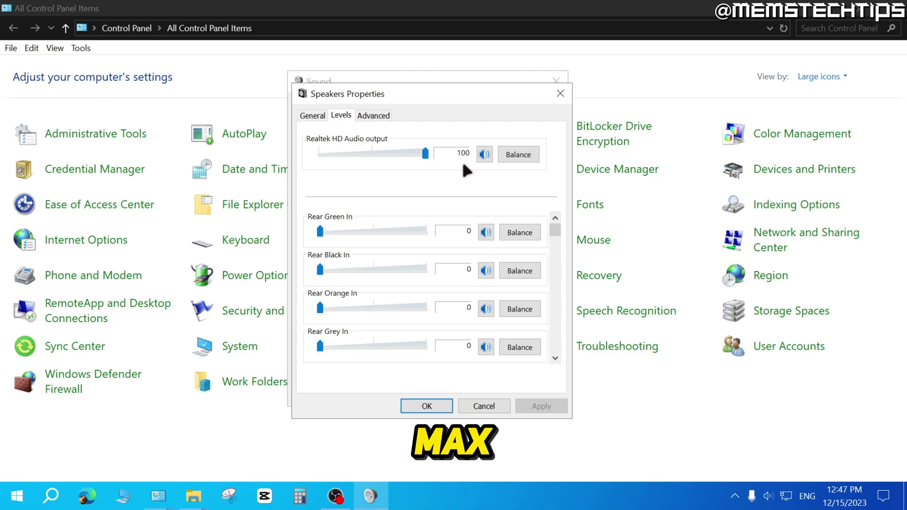
pyautogui.click(485, 148)
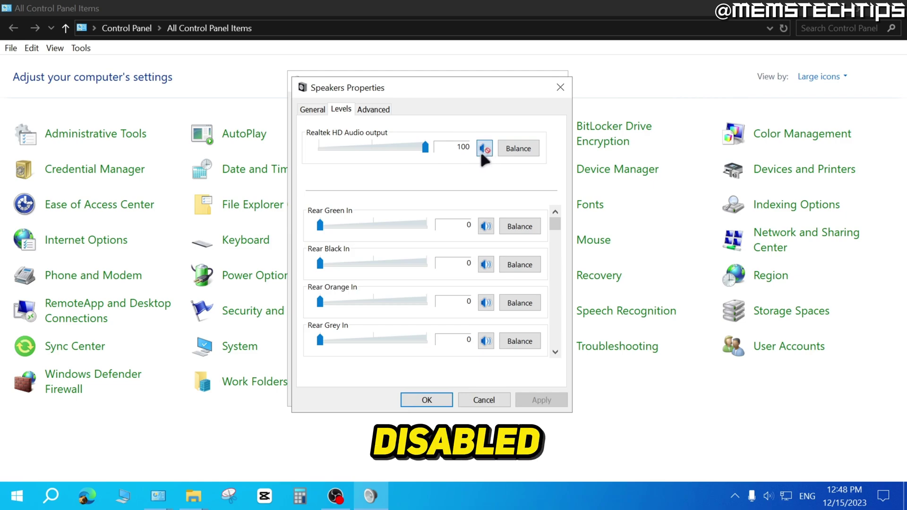
pyautogui.click(483, 147)
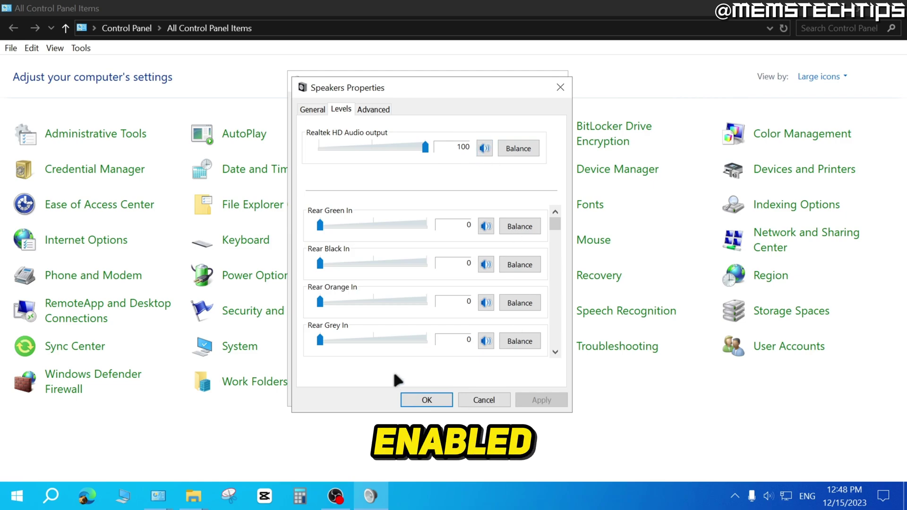
pyautogui.click(427, 399)
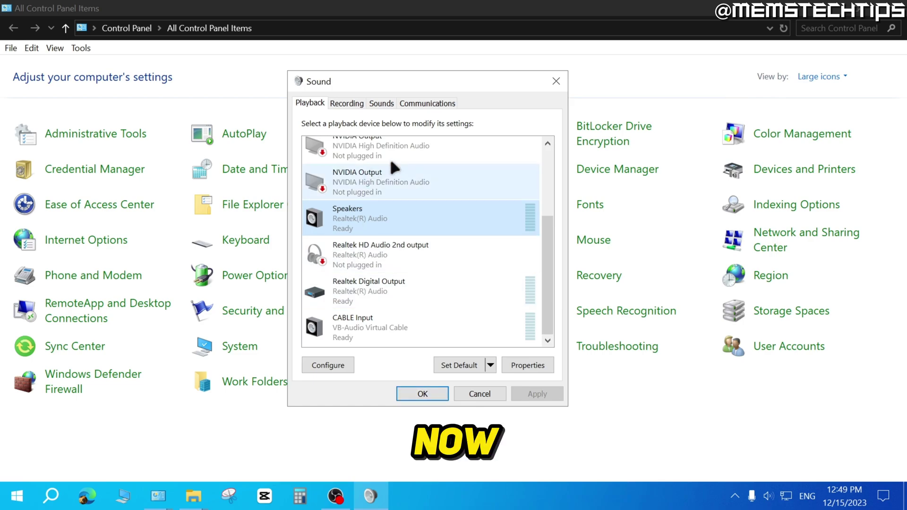
# Disable and re-enable the Realtek Speakers so they show Ready, then play a test sound.
pyautogui.rightClick(425, 215)
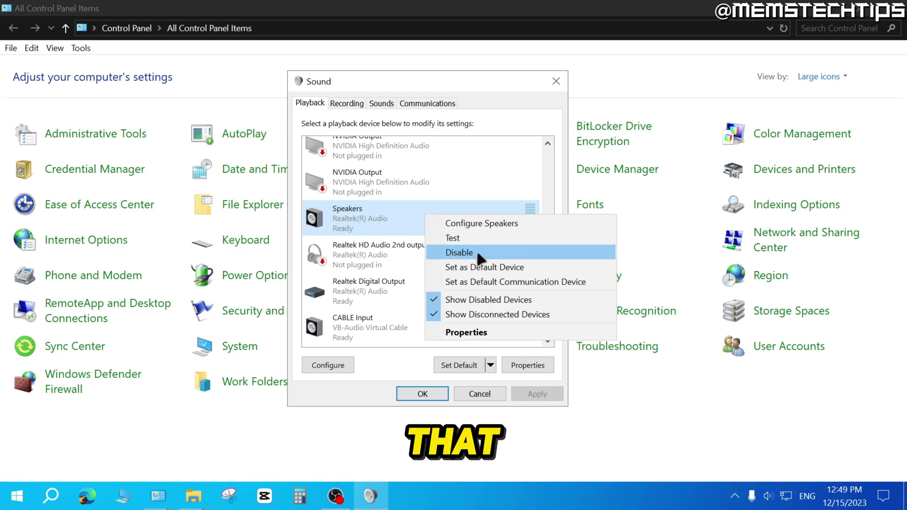
pyautogui.click(458, 251)
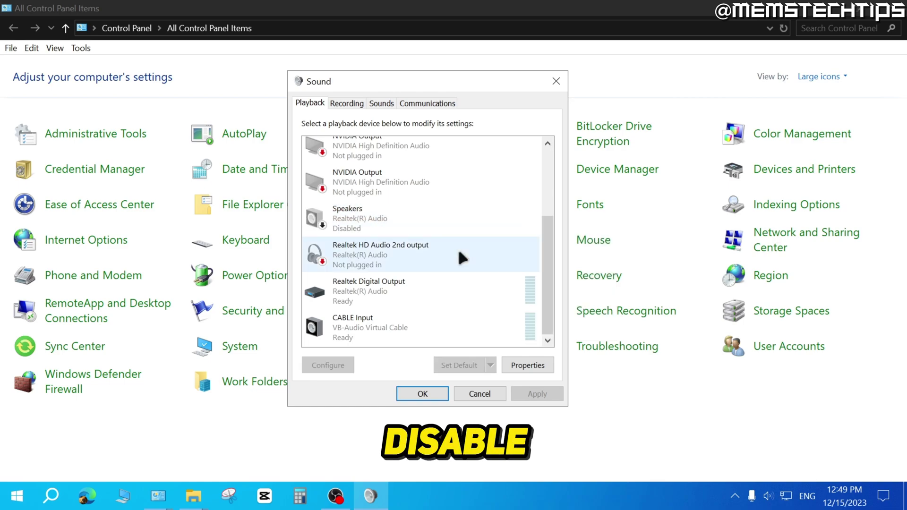
pyautogui.click(372, 229)
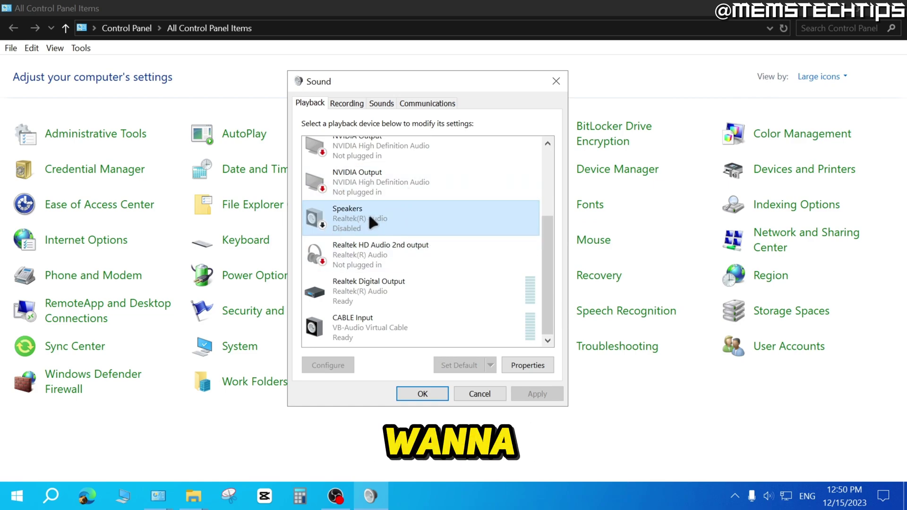
pyautogui.rightClick(410, 207)
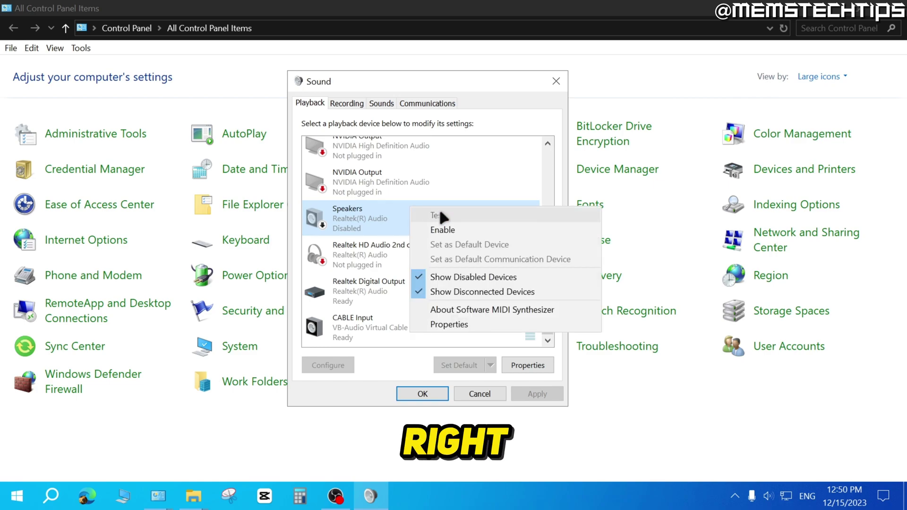
pyautogui.click(457, 228)
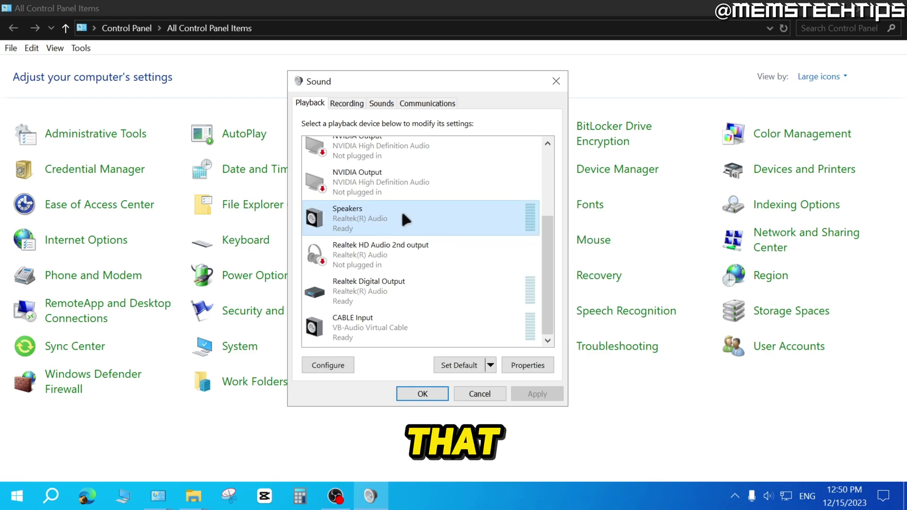
pyautogui.rightClick(430, 206)
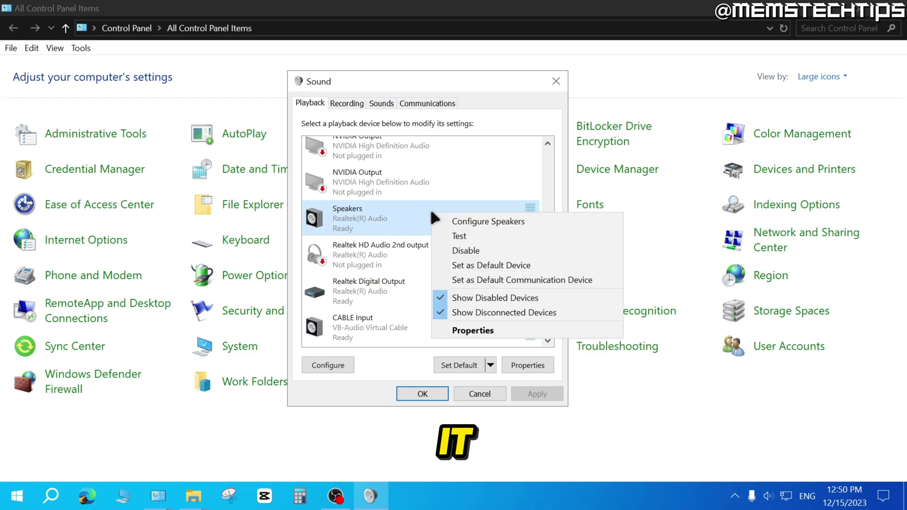
pyautogui.click(468, 233)
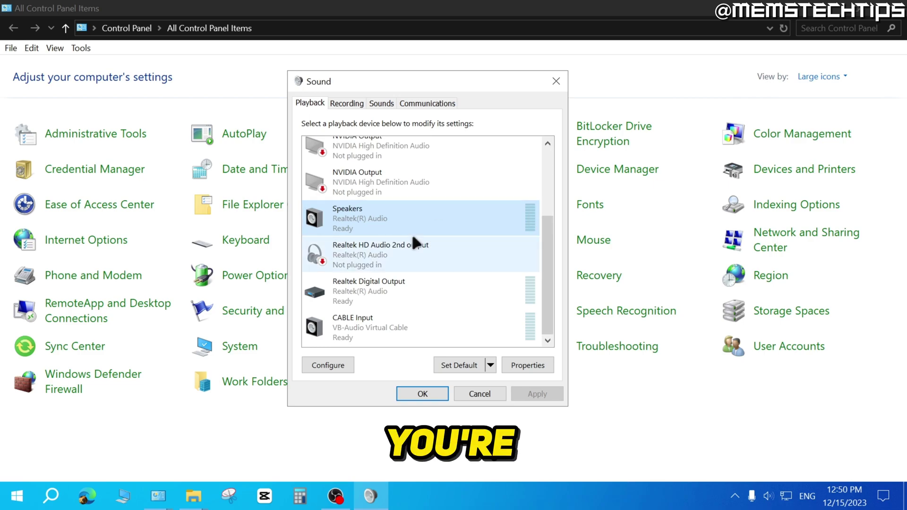
# In Realtek Speakers Properties, review the Advanced tab, keep Spatial sound Off, and apply.
pyautogui.rightClick(446, 210)
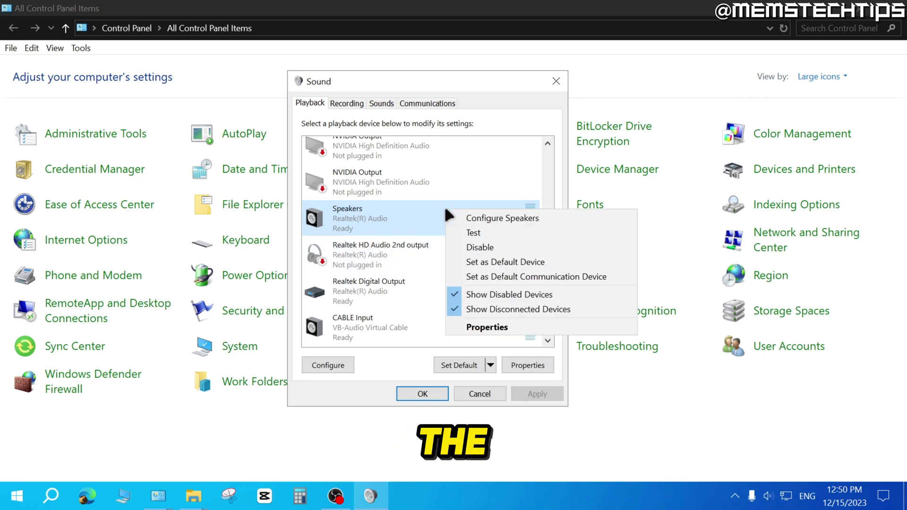
pyautogui.click(487, 327)
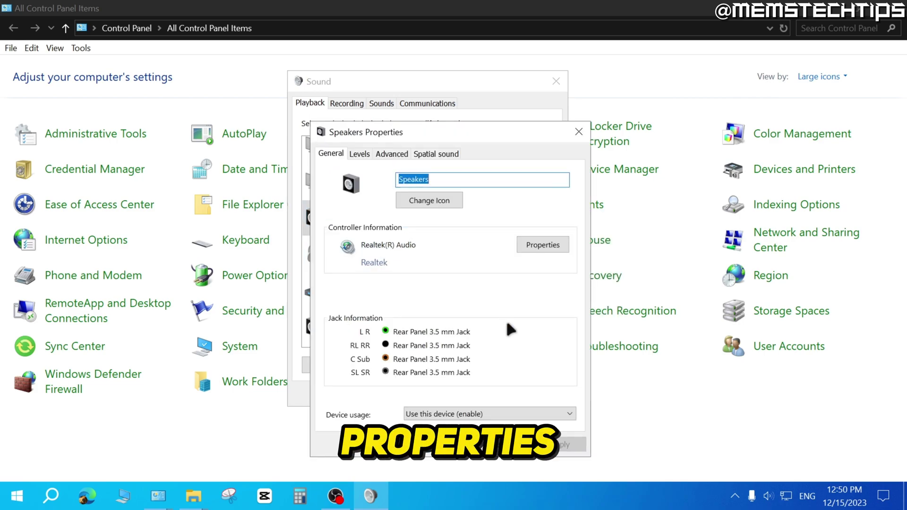
pyautogui.click(392, 154)
pyautogui.moveTo(472, 126); pyautogui.dragTo(453, 79)
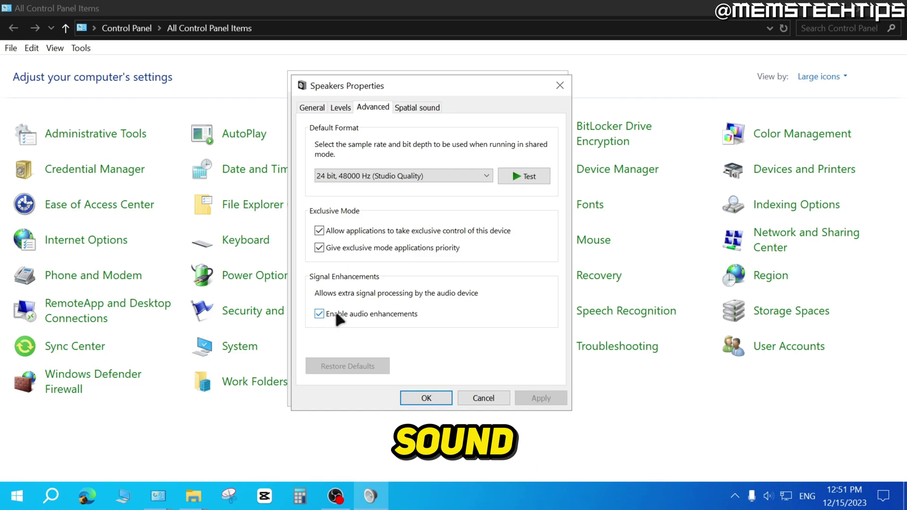
pyautogui.click(418, 108)
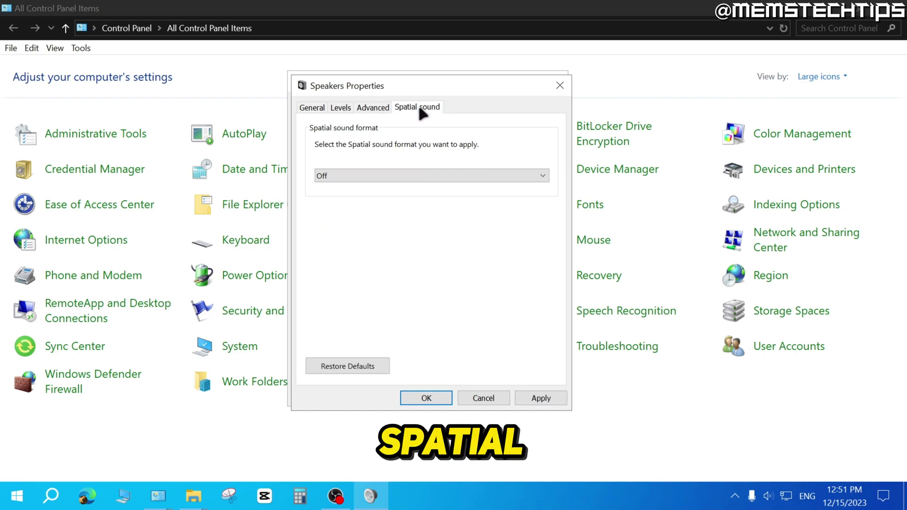
pyautogui.click(414, 176)
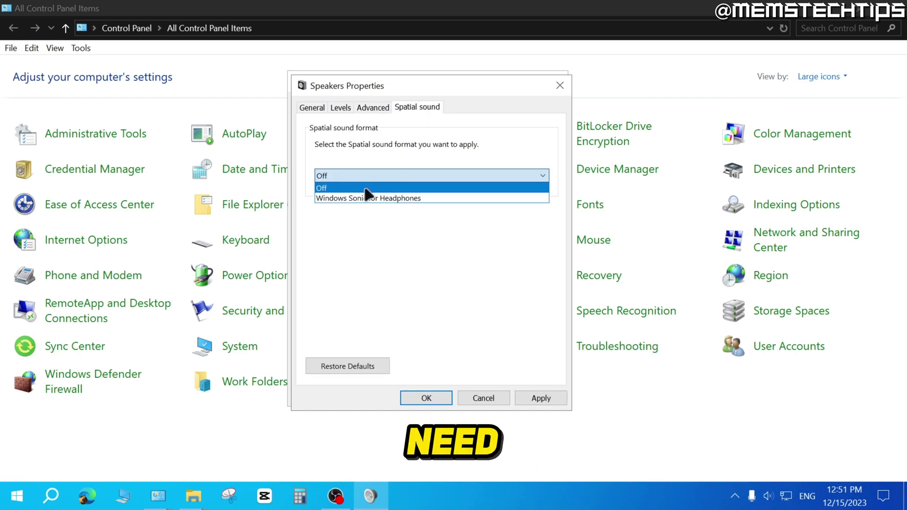
pyautogui.click(406, 188)
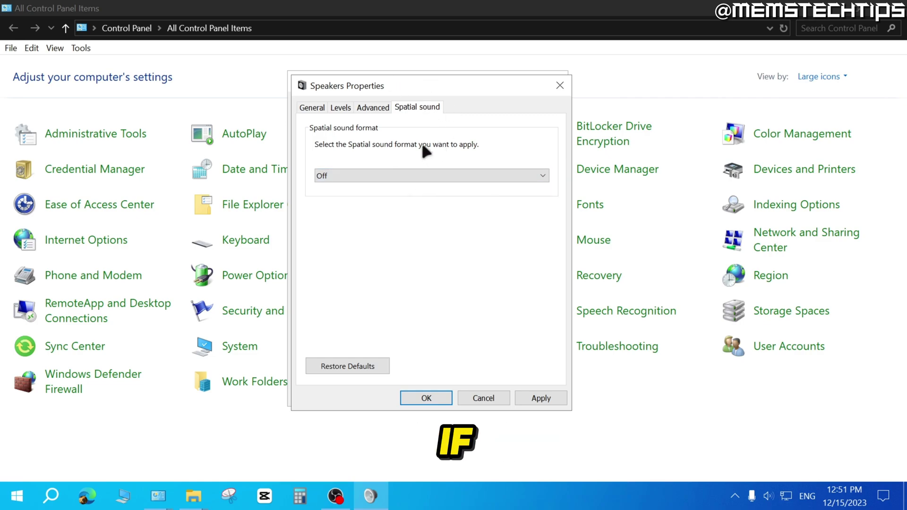
pyautogui.click(547, 399)
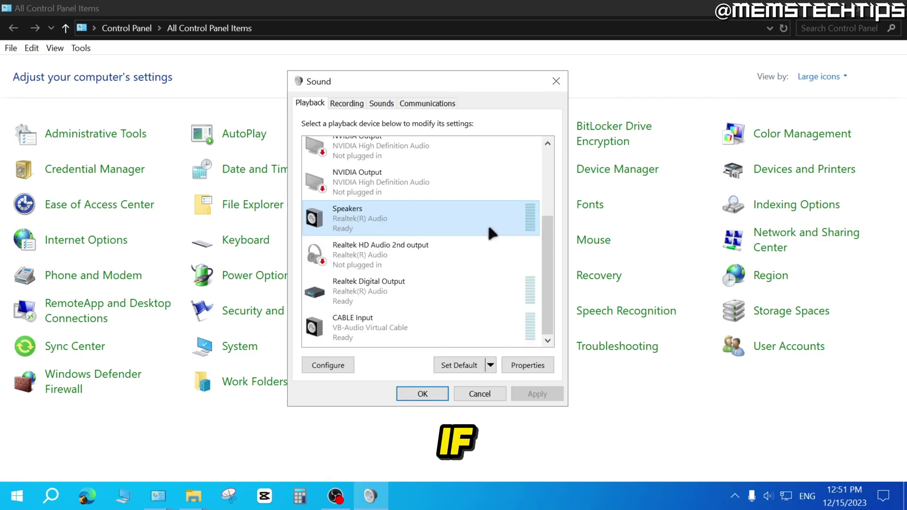
# Open the properties of the USB PnP Sound Device speakers.
pyautogui.moveTo(551, 235); pyautogui.dragTo(551, 164)
pyautogui.click(374, 149)
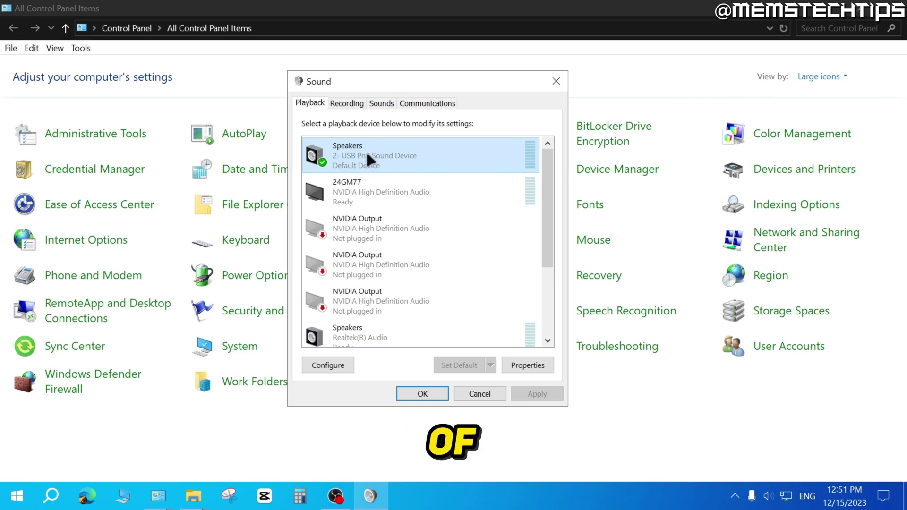
pyautogui.rightClick(363, 155)
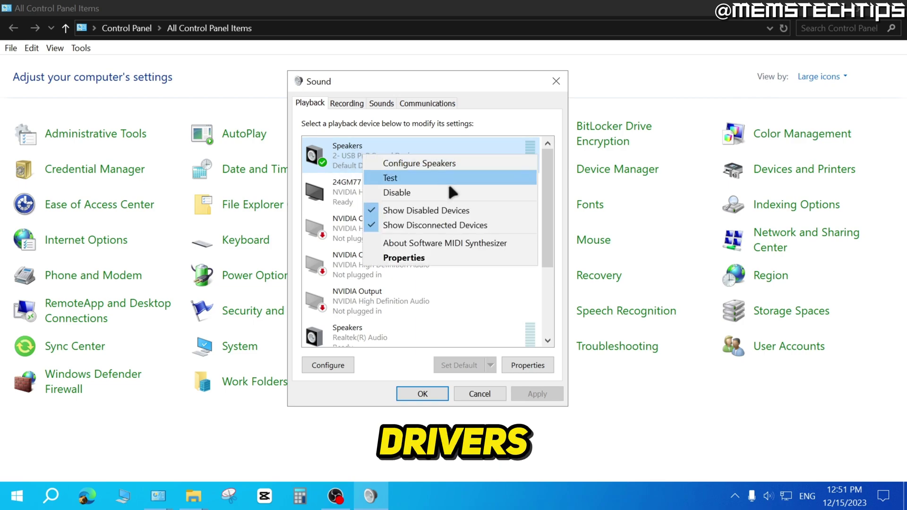
pyautogui.click(427, 258)
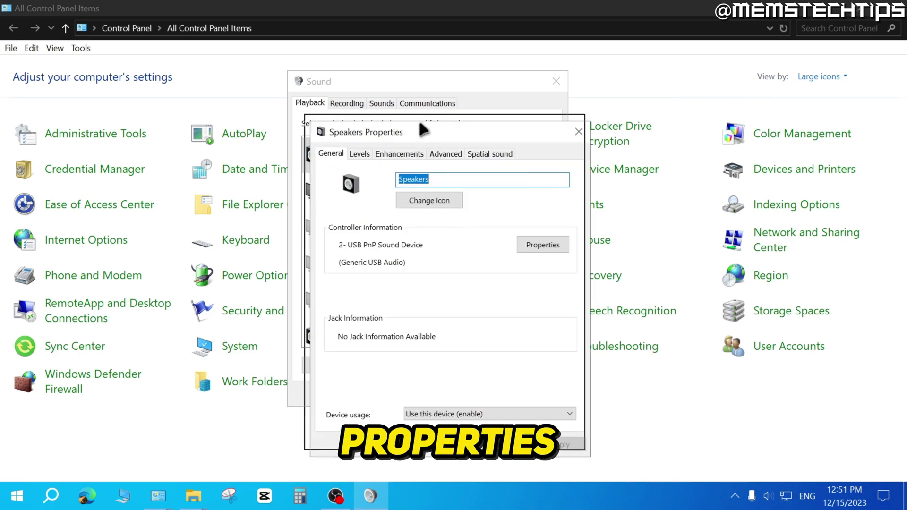
pyautogui.moveTo(424, 128); pyautogui.dragTo(409, 73)
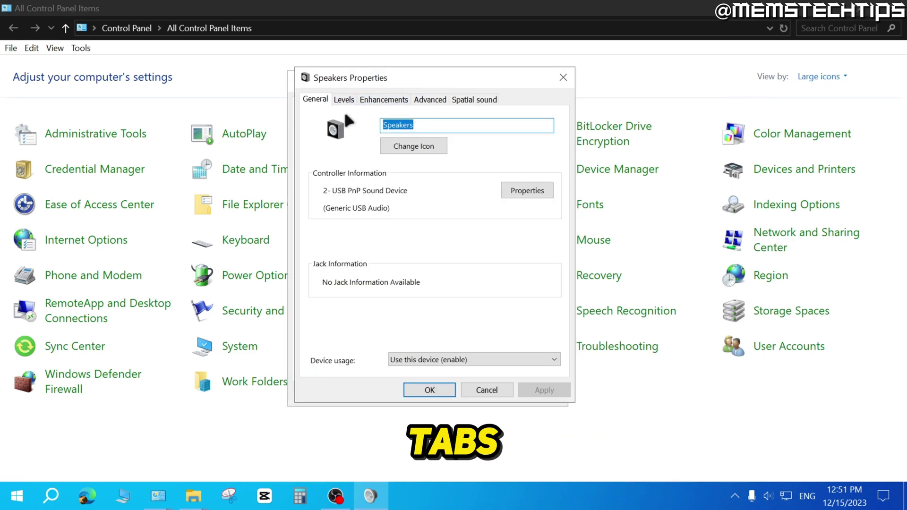
# Leave the volume at 10, tick Disable all enhancements, and save the USB speakers' settings.
pyautogui.click(344, 99)
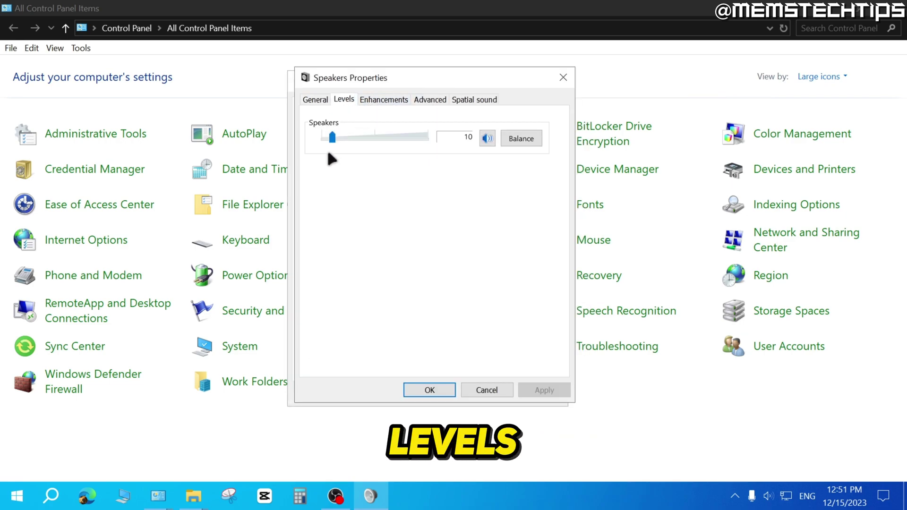
pyautogui.moveTo(333, 138)
pyautogui.mouseDown()
pyautogui.moveTo(386, 139)
pyautogui.moveTo(332, 140)
pyautogui.mouseUp()
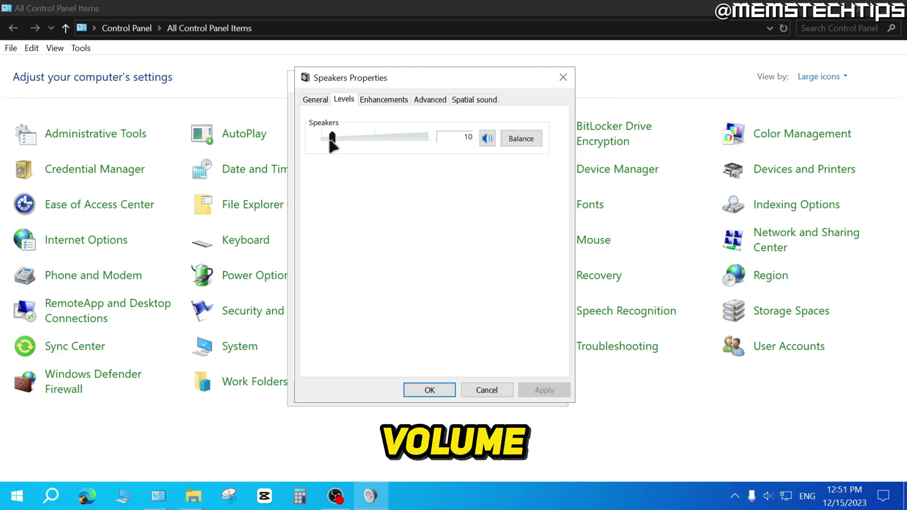
pyautogui.click(383, 98)
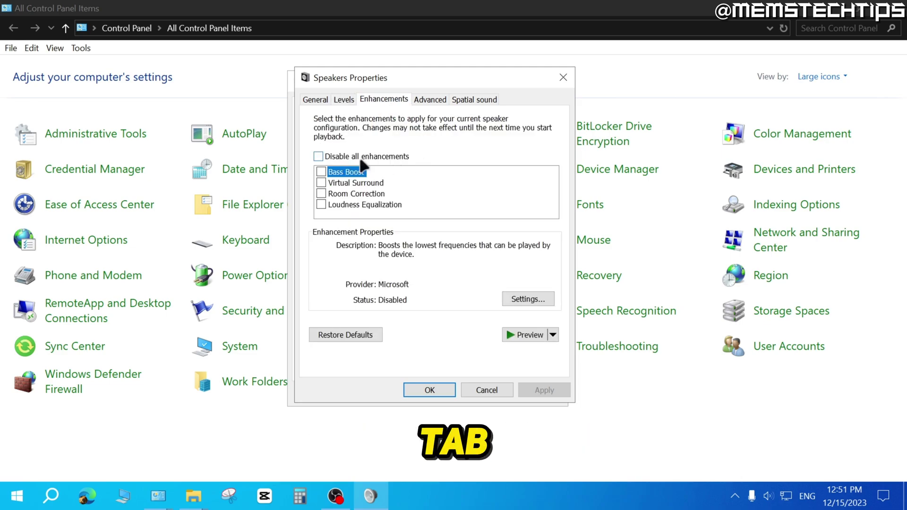
pyautogui.click(318, 155)
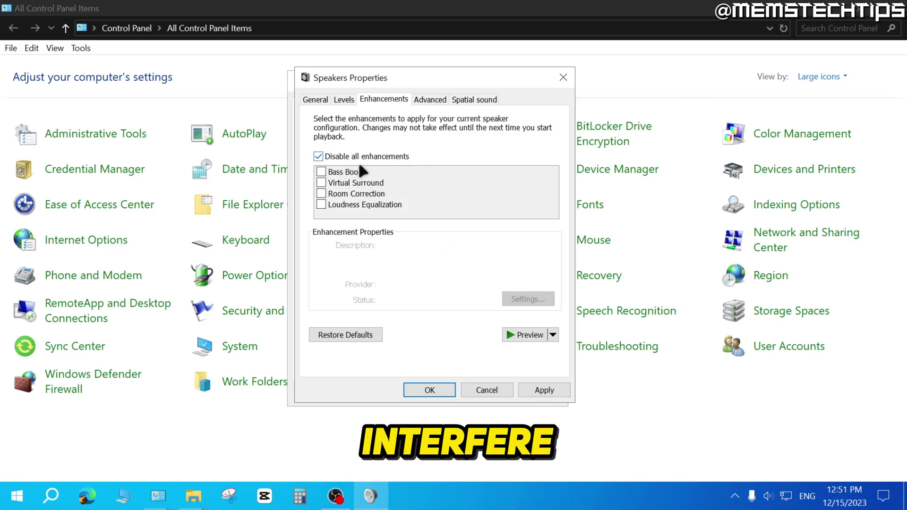
pyautogui.click(429, 99)
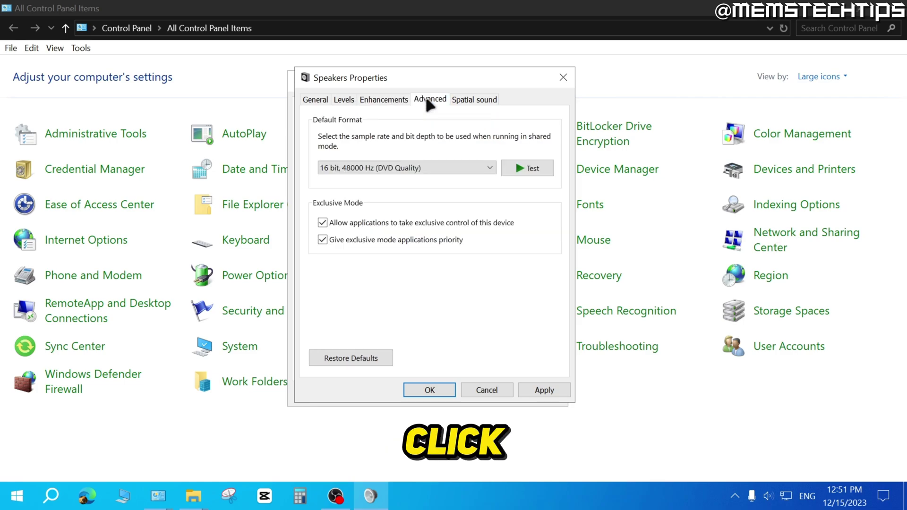
pyautogui.click(470, 98)
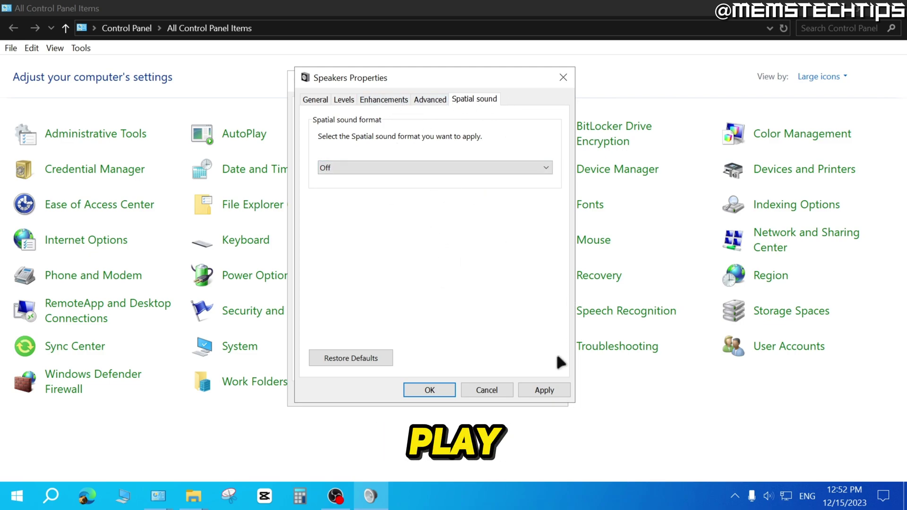
pyautogui.click(430, 390)
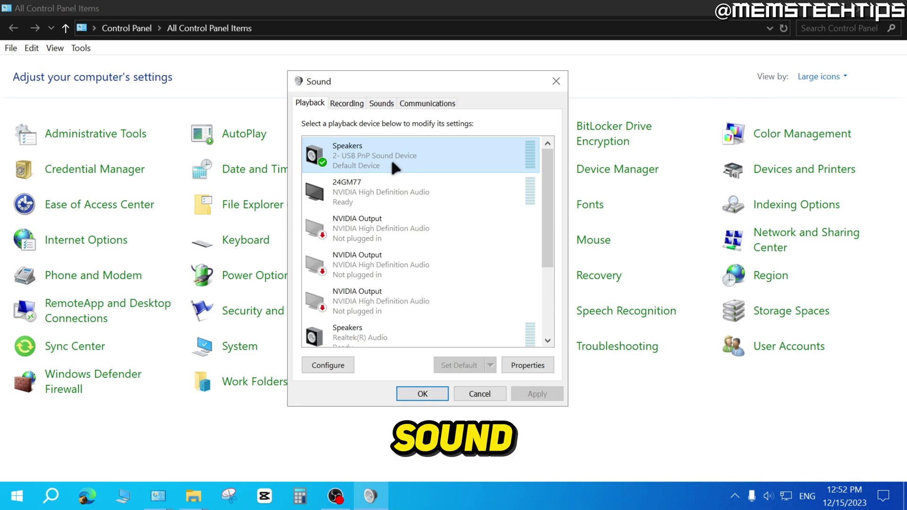
# Set the Realtek Speakers as both Default Device and Default Communication Device.
pyautogui.moveTo(550, 167); pyautogui.dragTo(543, 234)
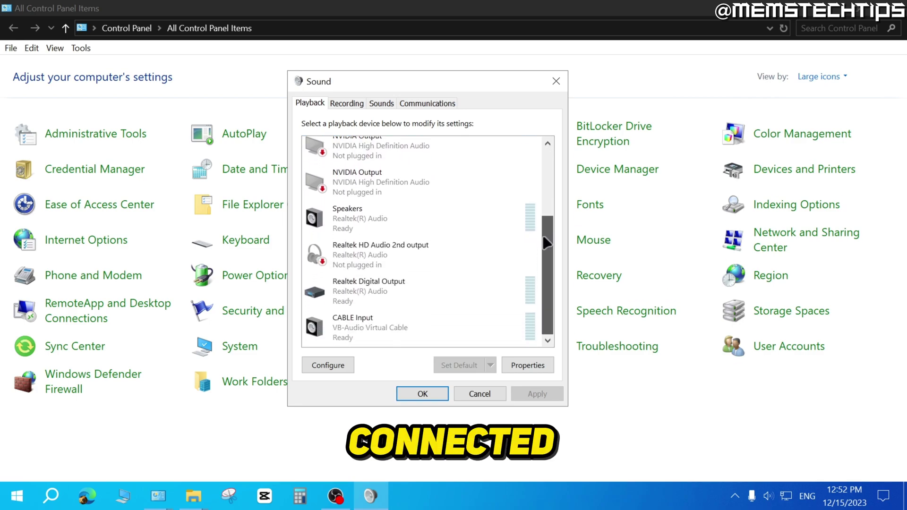
pyautogui.rightClick(383, 208)
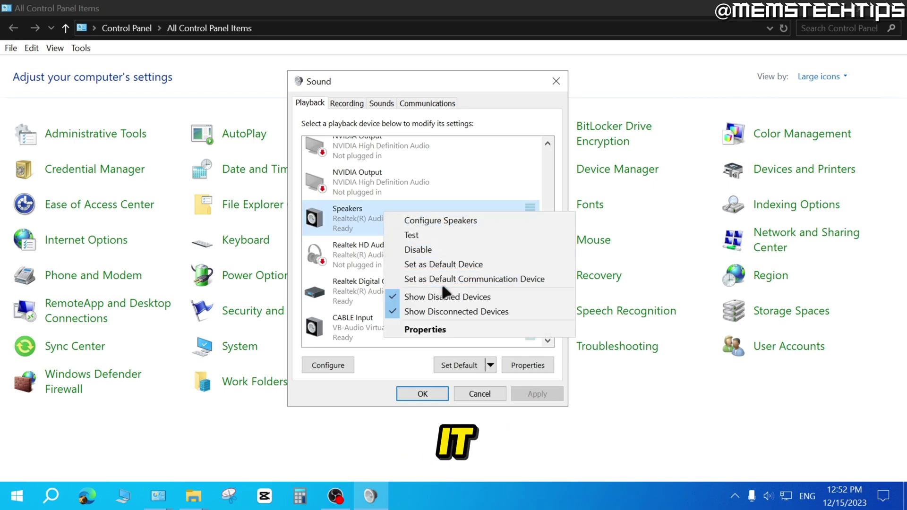
pyautogui.click(455, 263)
pyautogui.rightClick(348, 211)
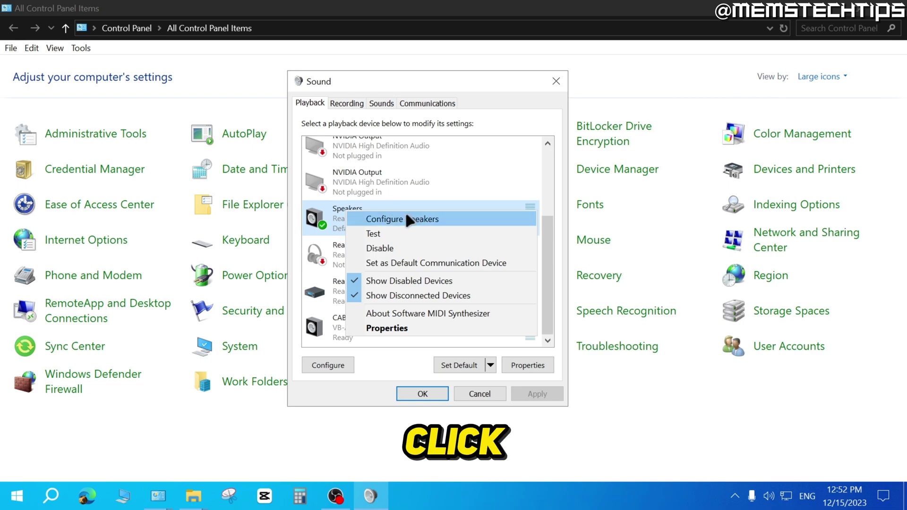
pyautogui.click(432, 263)
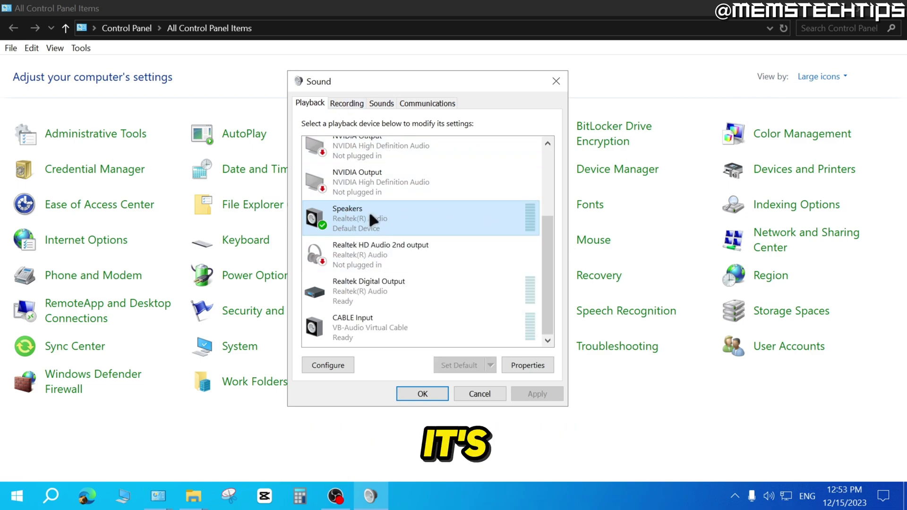
# Run the Test on the default Realtek Speakers to play a sound through them.
pyautogui.rightClick(416, 213)
pyautogui.click(474, 237)
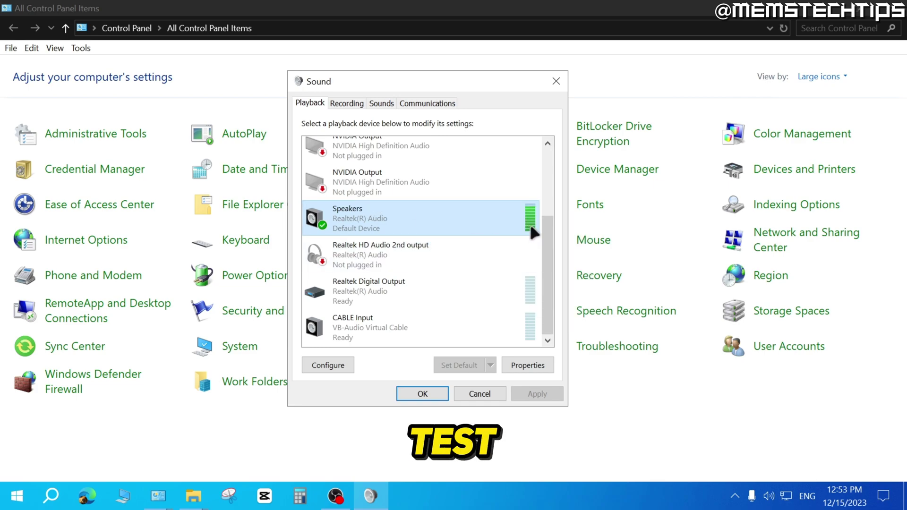